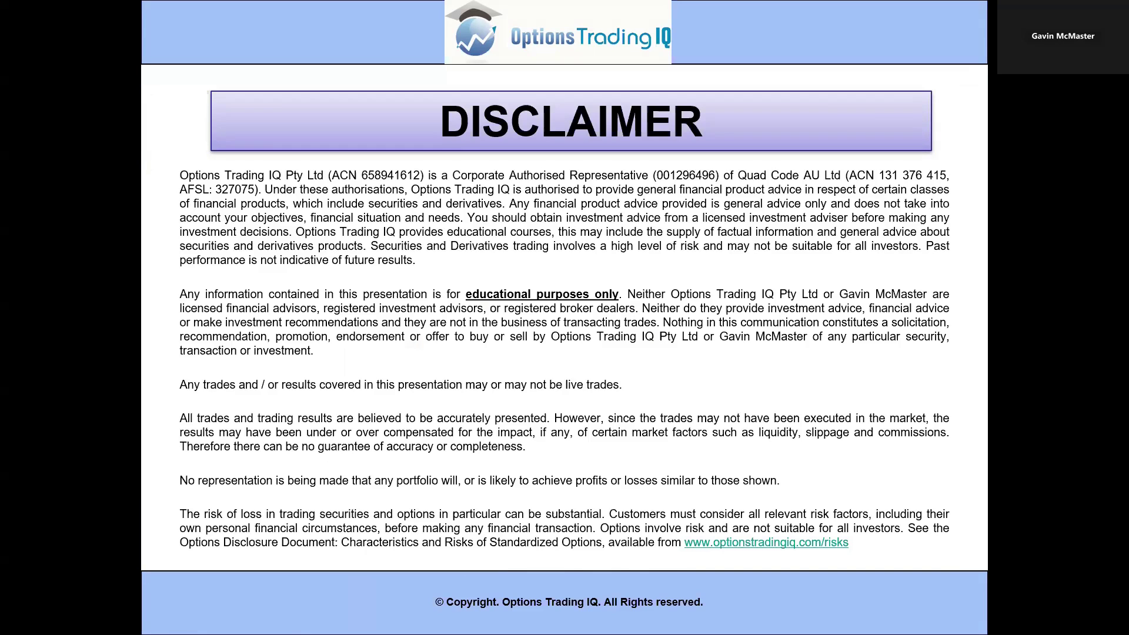
# - Switch to Trader Workstation and add the AAPL NASDAQ stock to the empty watchlist row
pyautogui.hotkey('alt', 'Tab')
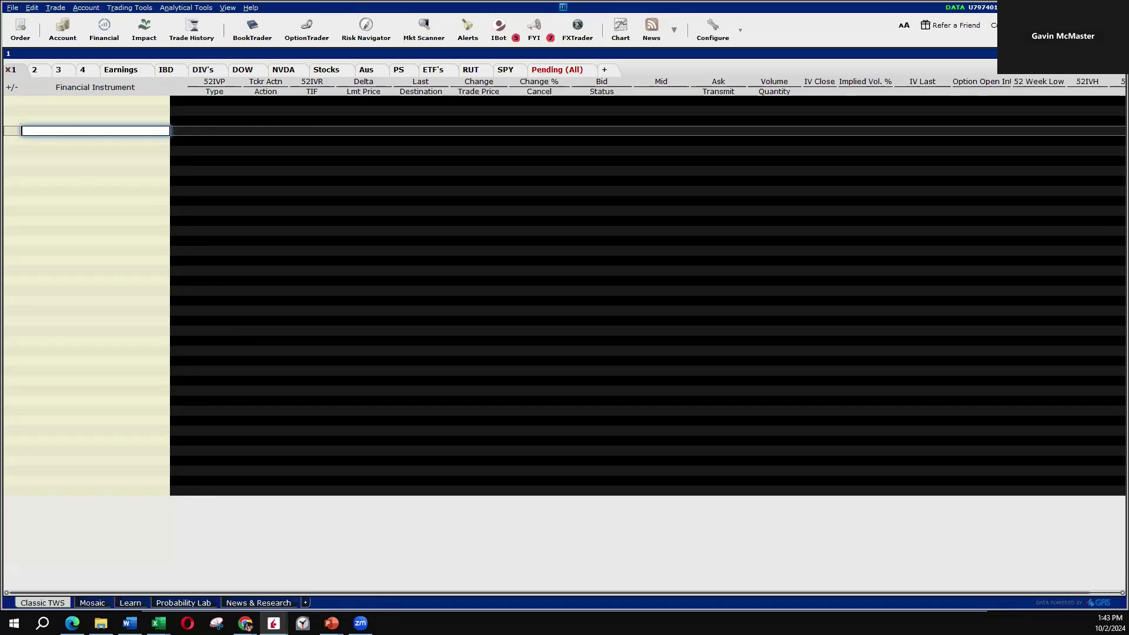
pyautogui.write('aapl')
pyautogui.press('Return')
pyautogui.press('Return')
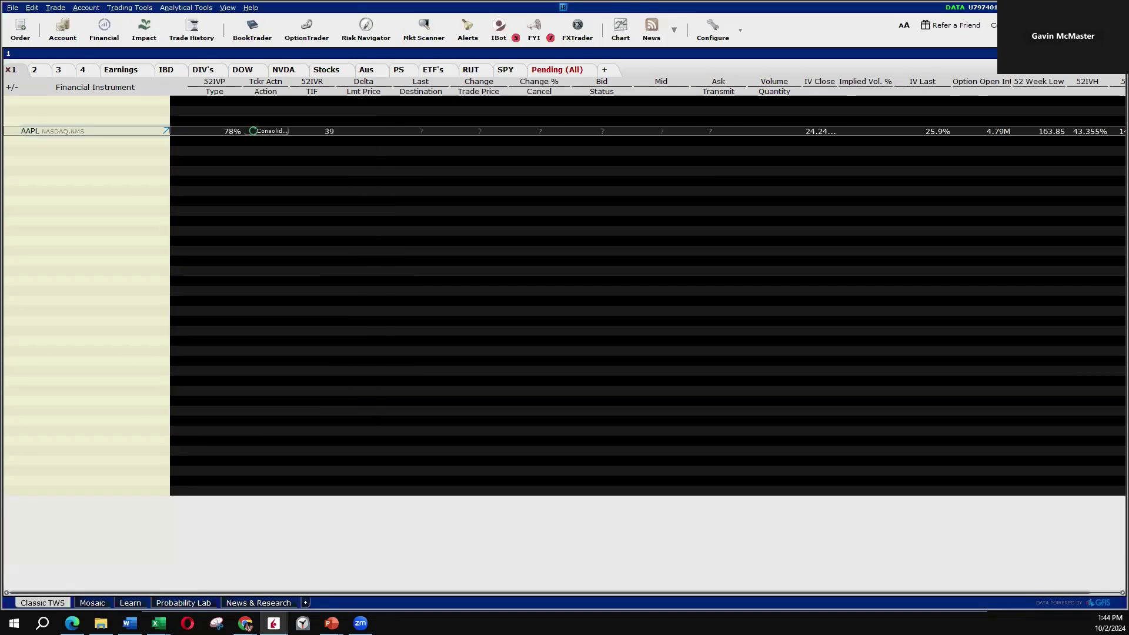
# - Add the Oct 18 '24 225 call and 225 put from the AAPL option chain below the stock
pyautogui.write('aapl')
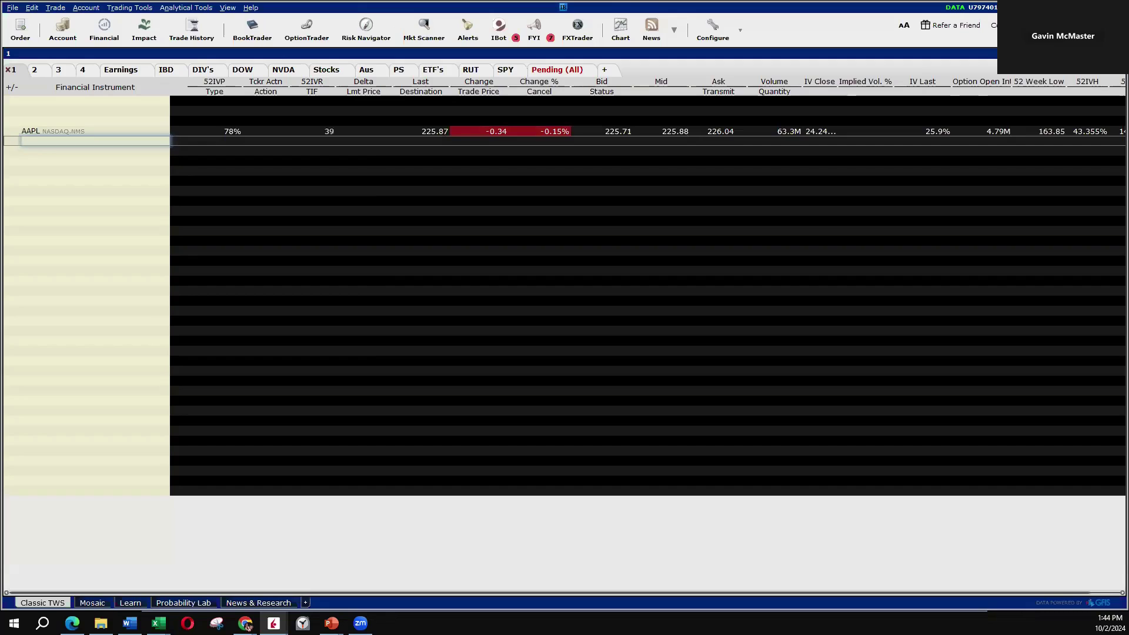
pyautogui.press('Return')
pyautogui.press('Escape')
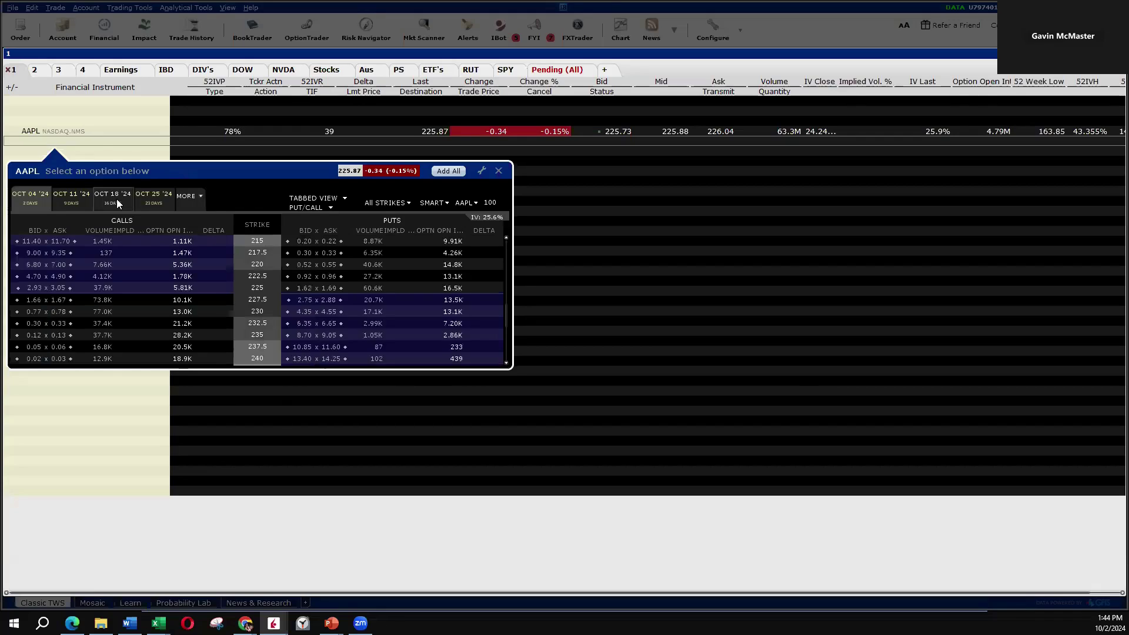
pyautogui.click(117, 201)
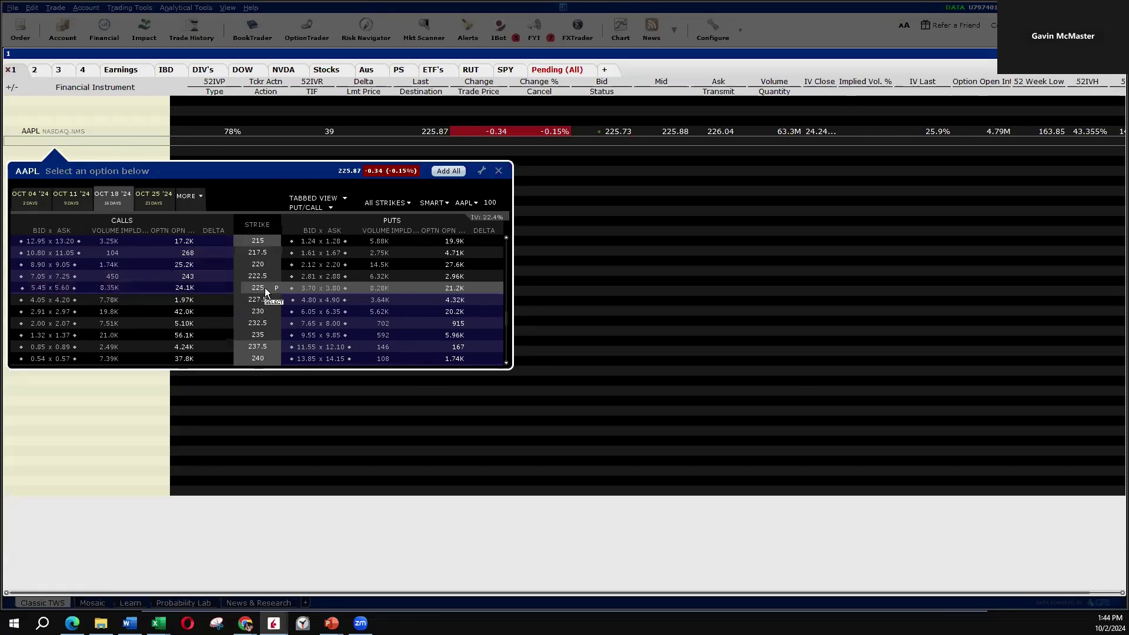
pyautogui.moveTo(266, 292)
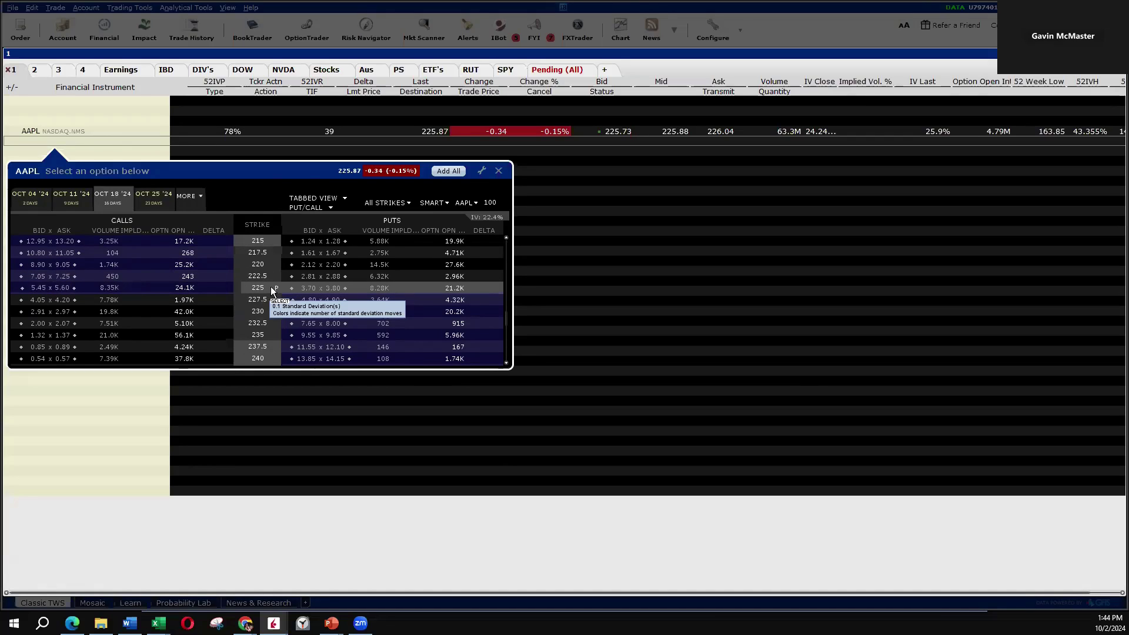
pyautogui.click(56, 285)
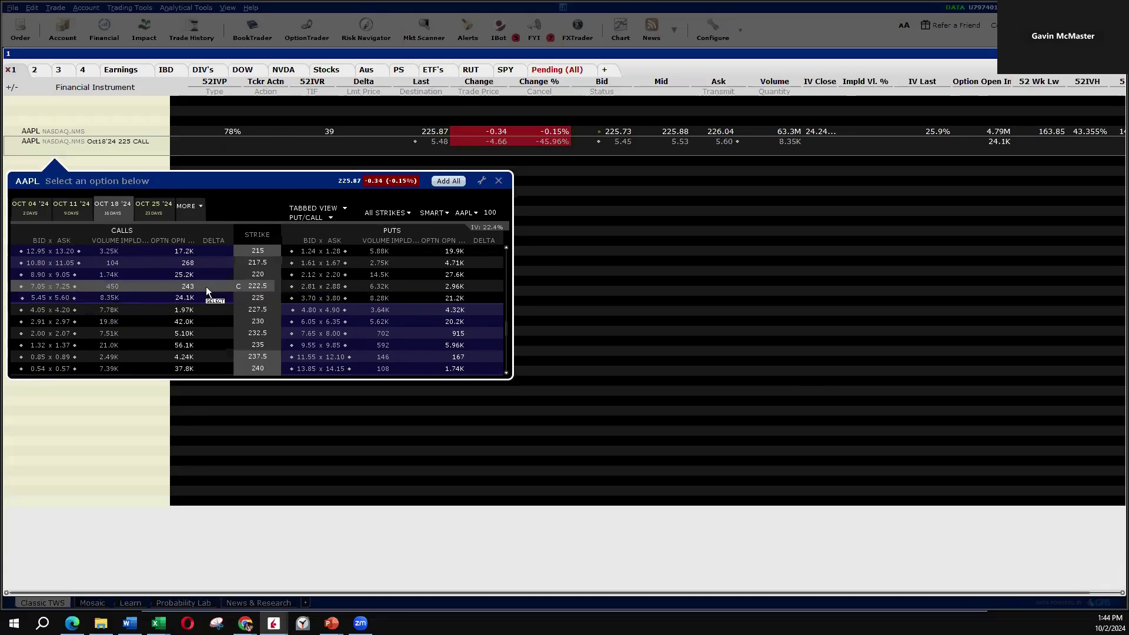
pyautogui.click(333, 299)
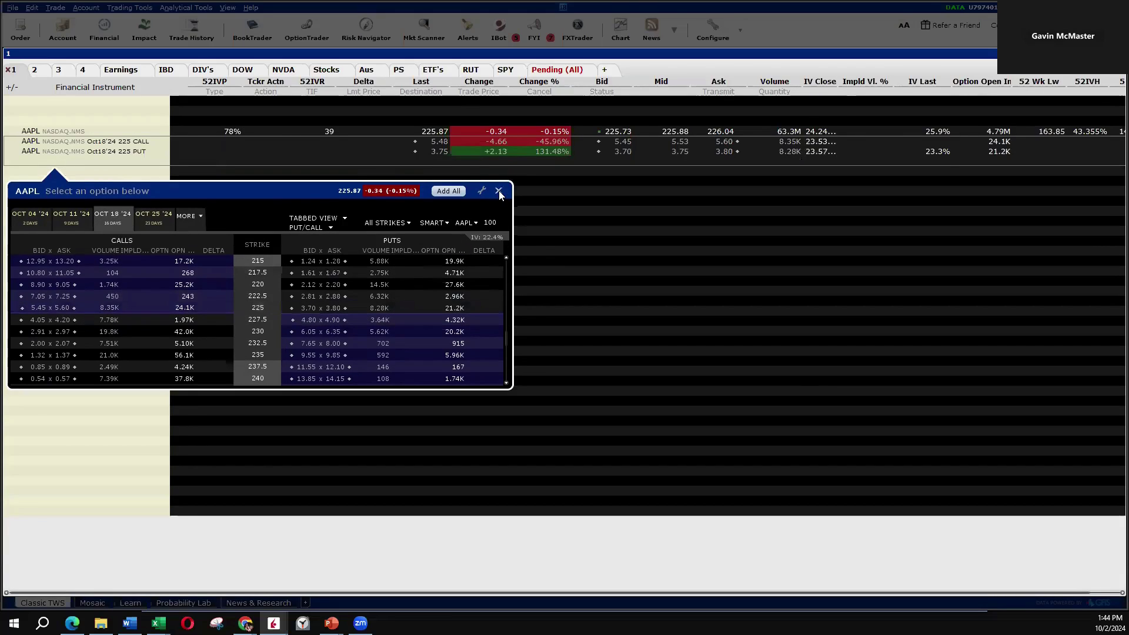
pyautogui.click(500, 191)
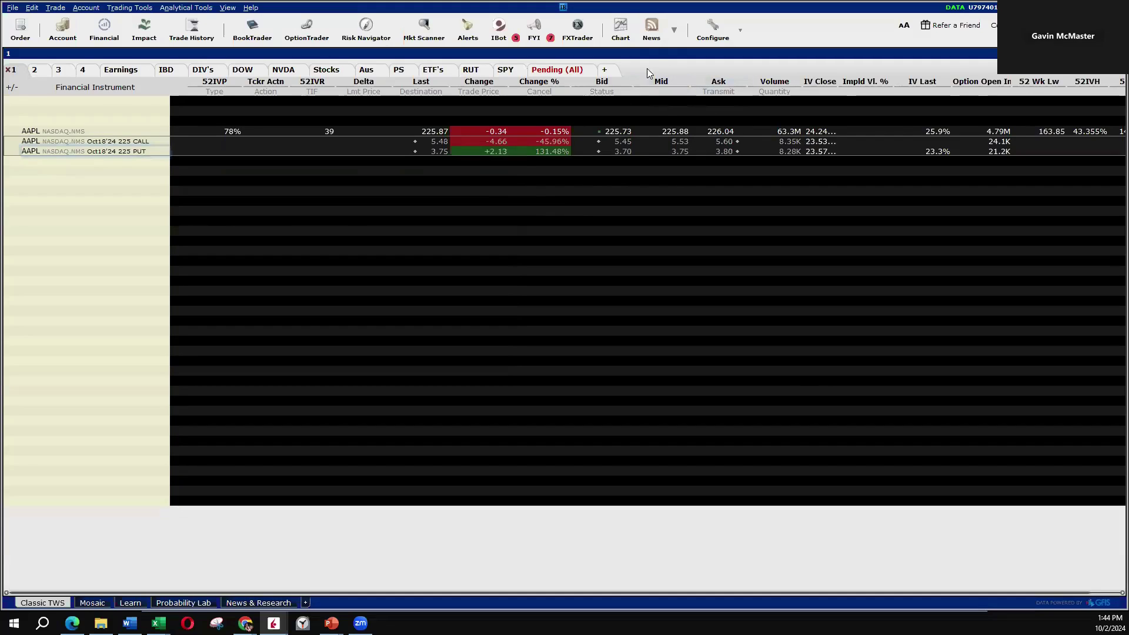
# - Switch to Excel and enter the stock price 225.87 in B3 and the option price sum =5.53+3.75 in B4
pyautogui.click(158, 624)
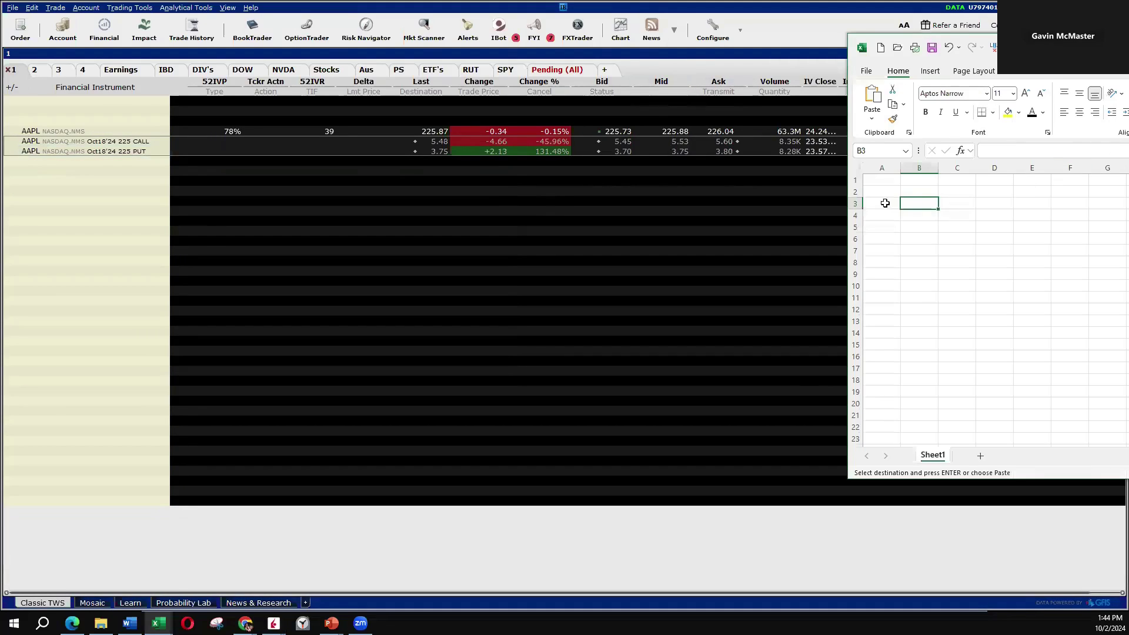
pyautogui.write('2')
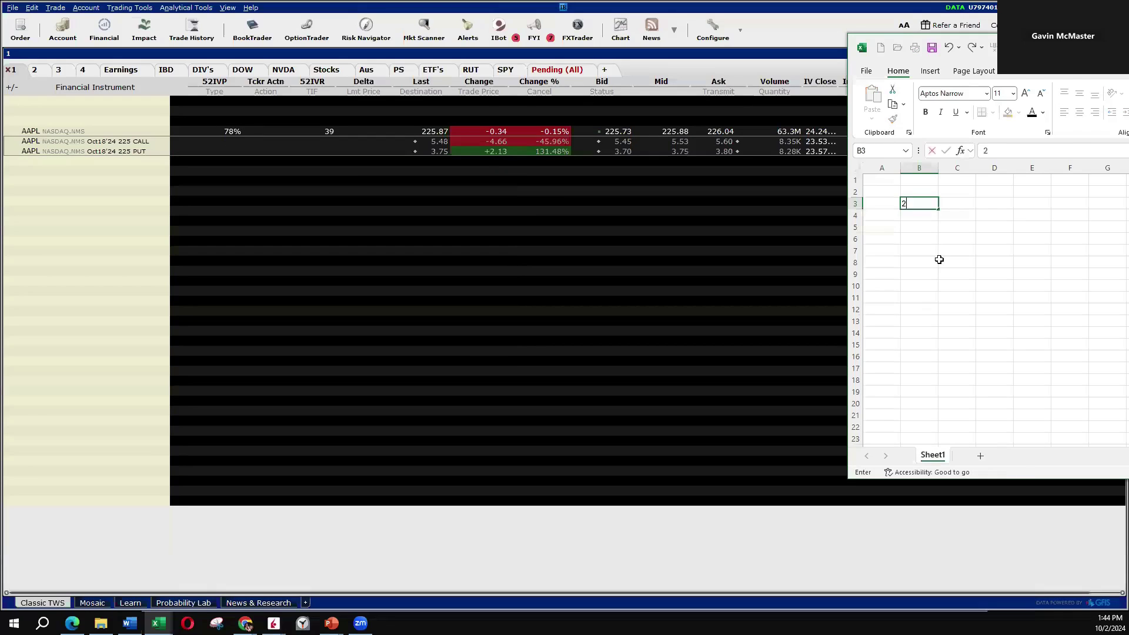
pyautogui.write('25.87')
pyautogui.press('Return')
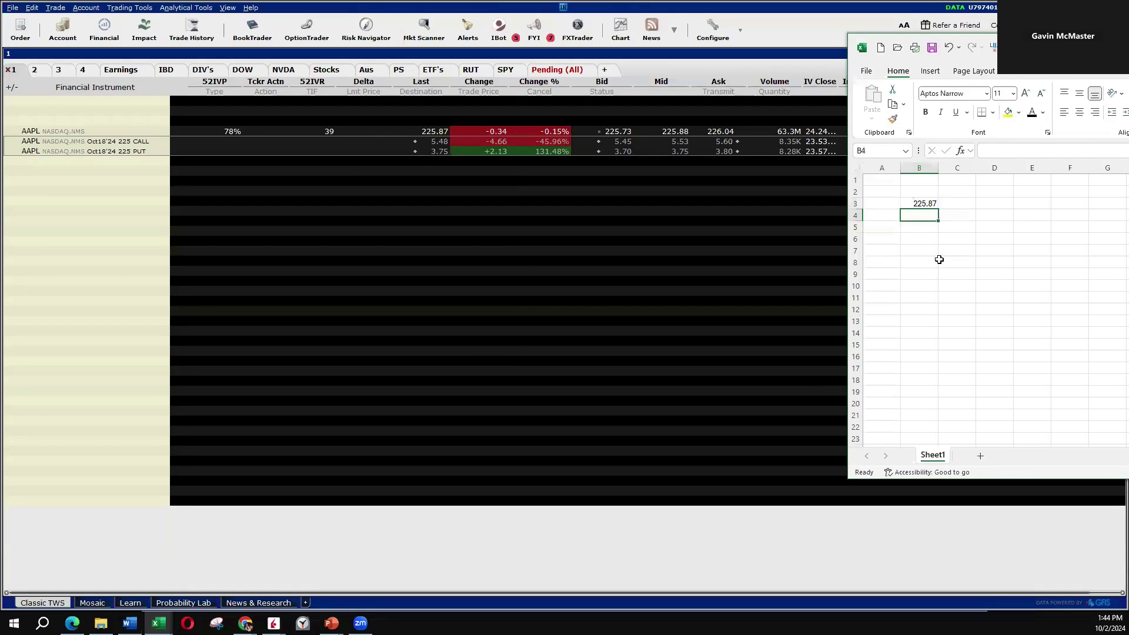
pyautogui.write('=')
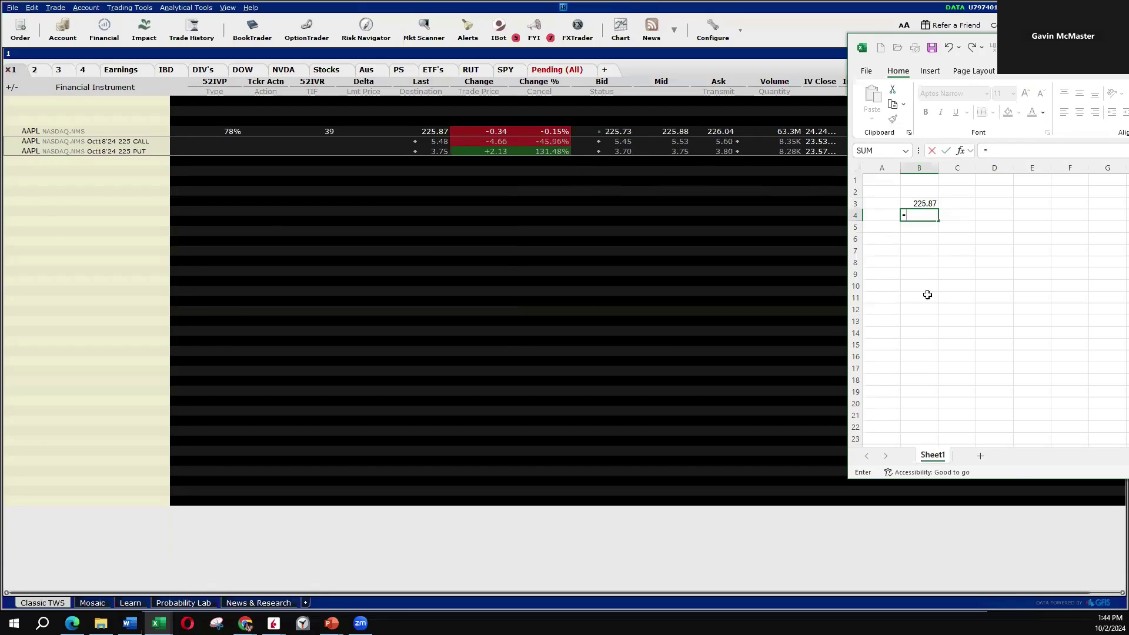
pyautogui.write('5.53+3.75')
pyautogui.press('Return')
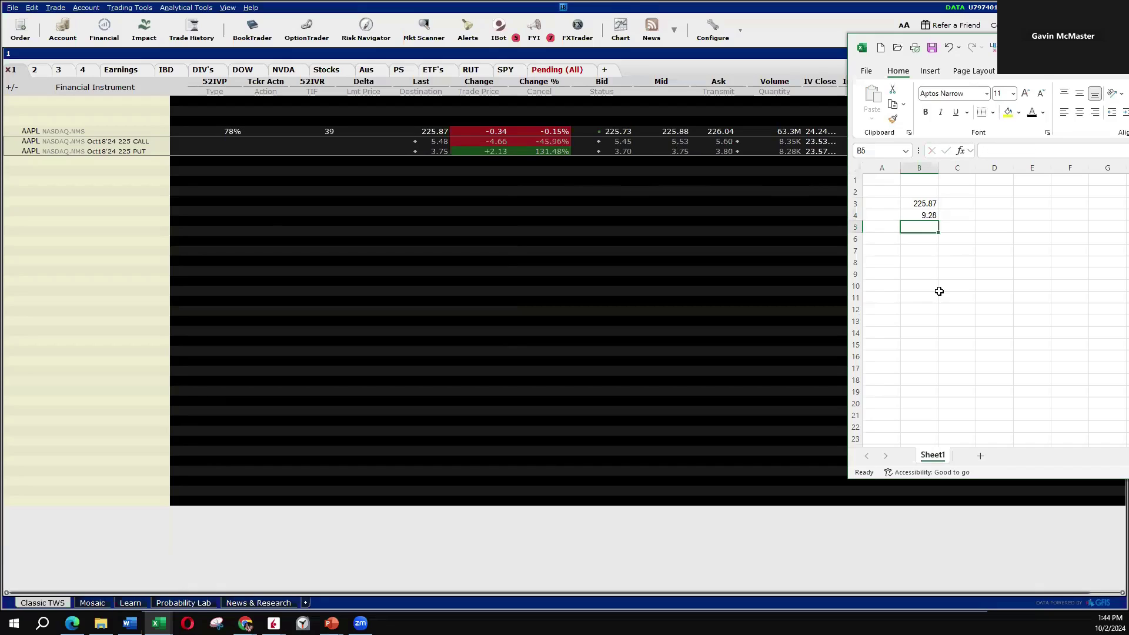
# - Calculate the expected upper and lower prices with =B3+B4 in B5 and =B3-B4 in B6
pyautogui.press('Up')
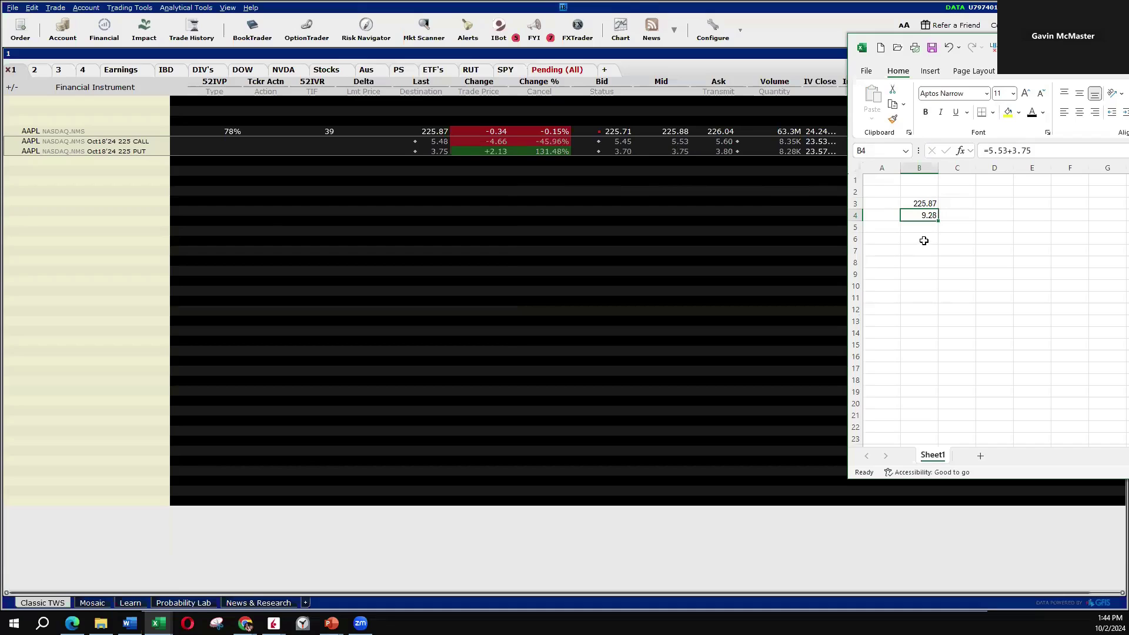
pyautogui.press('Down')
pyautogui.write('=B3+B4')
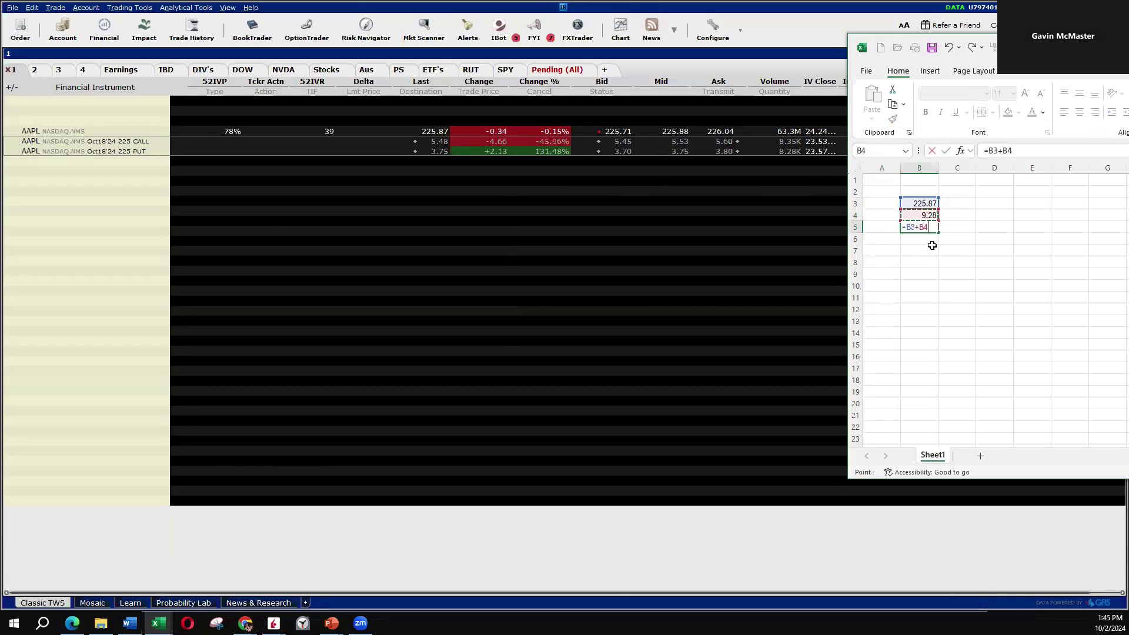
pyautogui.press('Return')
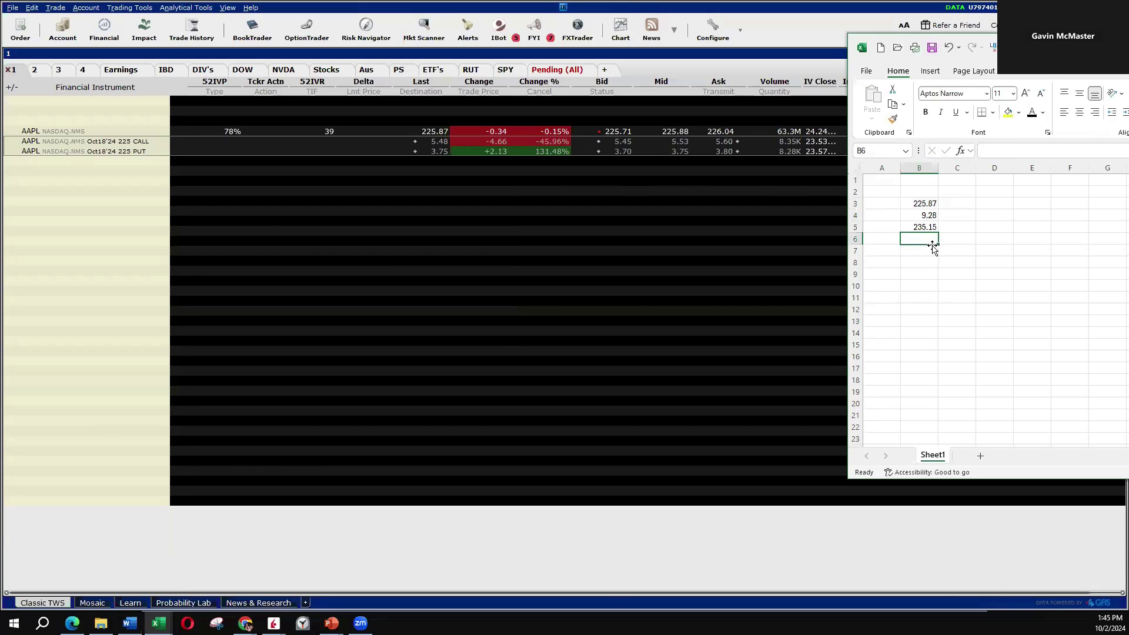
pyautogui.write('=B3-B4')
pyautogui.press('Return')
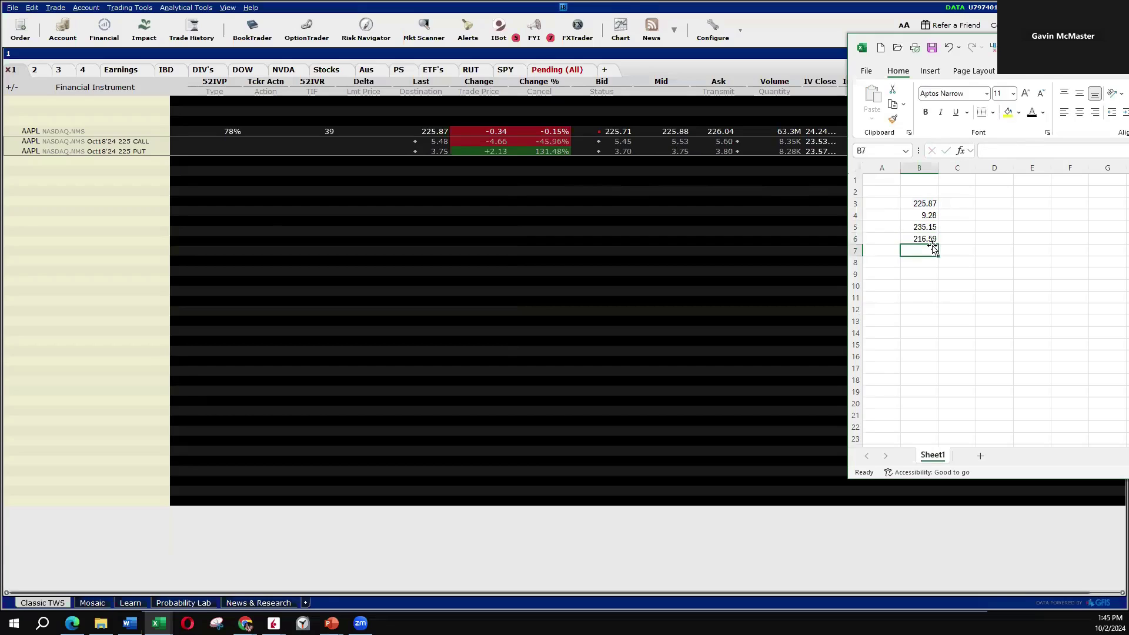
# - Calculate the expected move relative to the stock price with =B4/B3 in B8
pyautogui.click(947, 227)
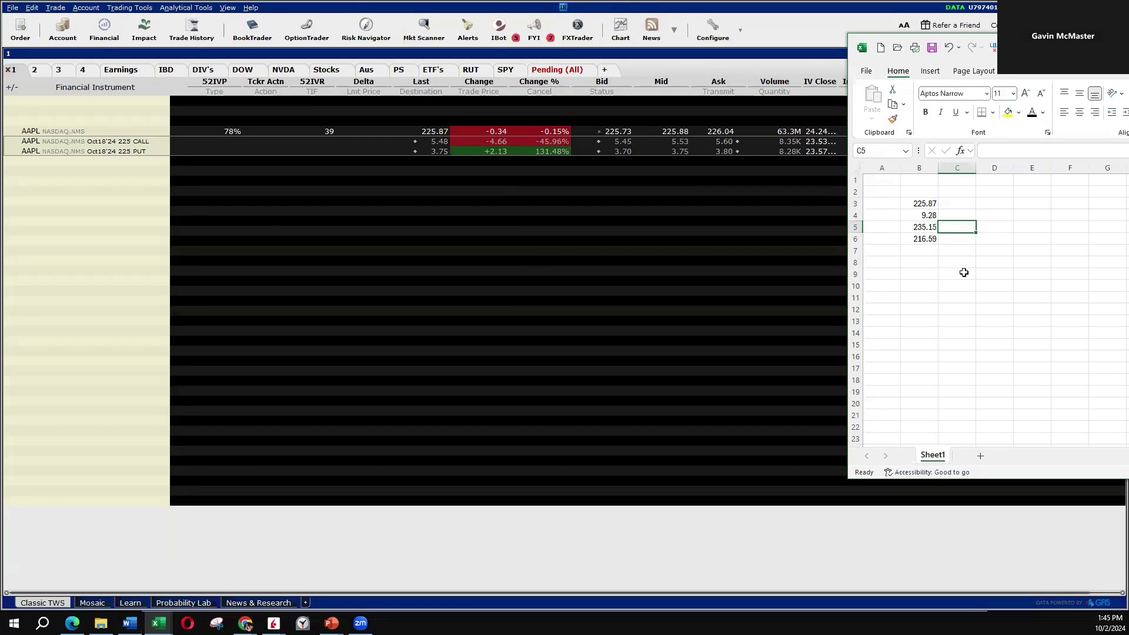
pyautogui.click(936, 227)
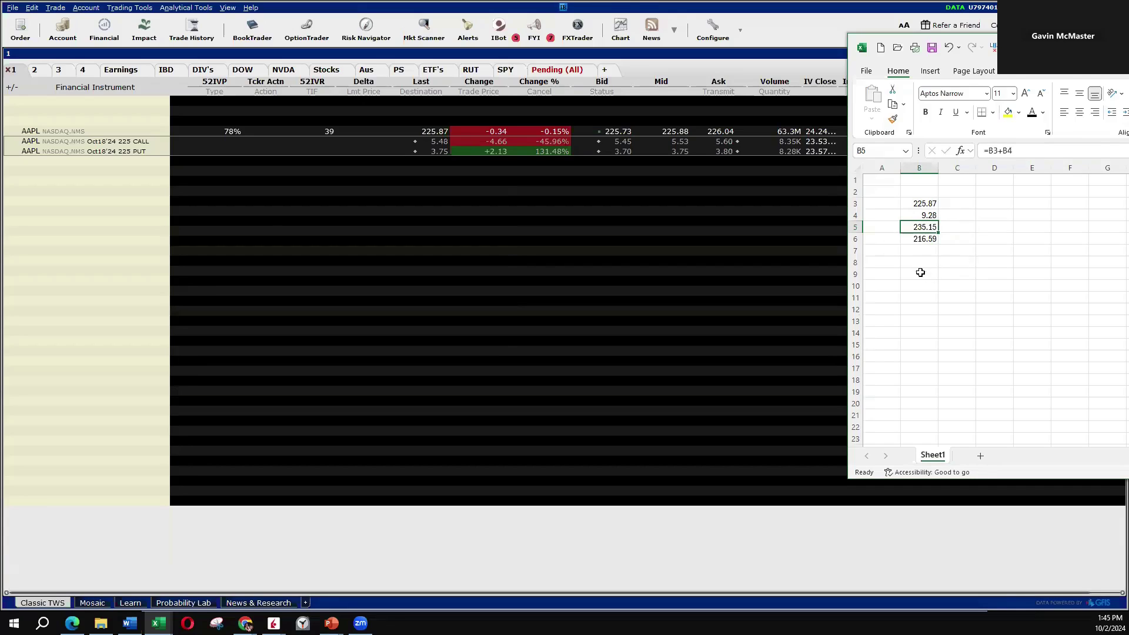
pyautogui.press('Down')
pyautogui.press('Down')
pyautogui.press('Down')
pyautogui.write('=')
pyautogui.press('Up')
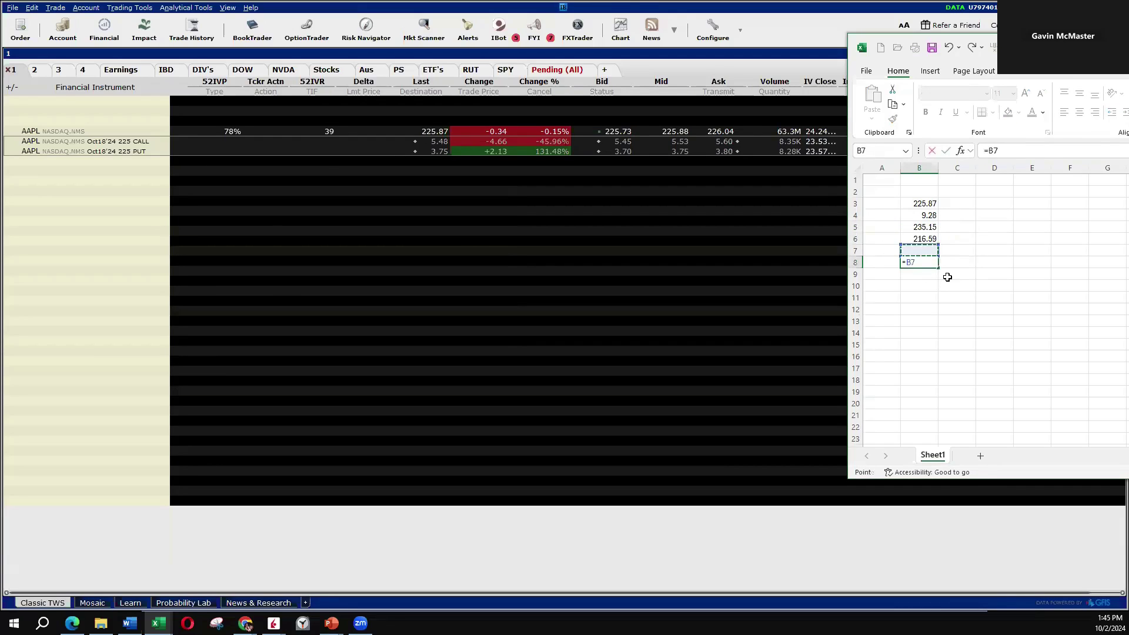
pyautogui.press('Up')
pyautogui.press('Up')
pyautogui.press('Up')
pyautogui.write('/')
pyautogui.press('Up')
pyautogui.press('Up')
pyautogui.press('Up')
pyautogui.press('Up')
pyautogui.press('Up')
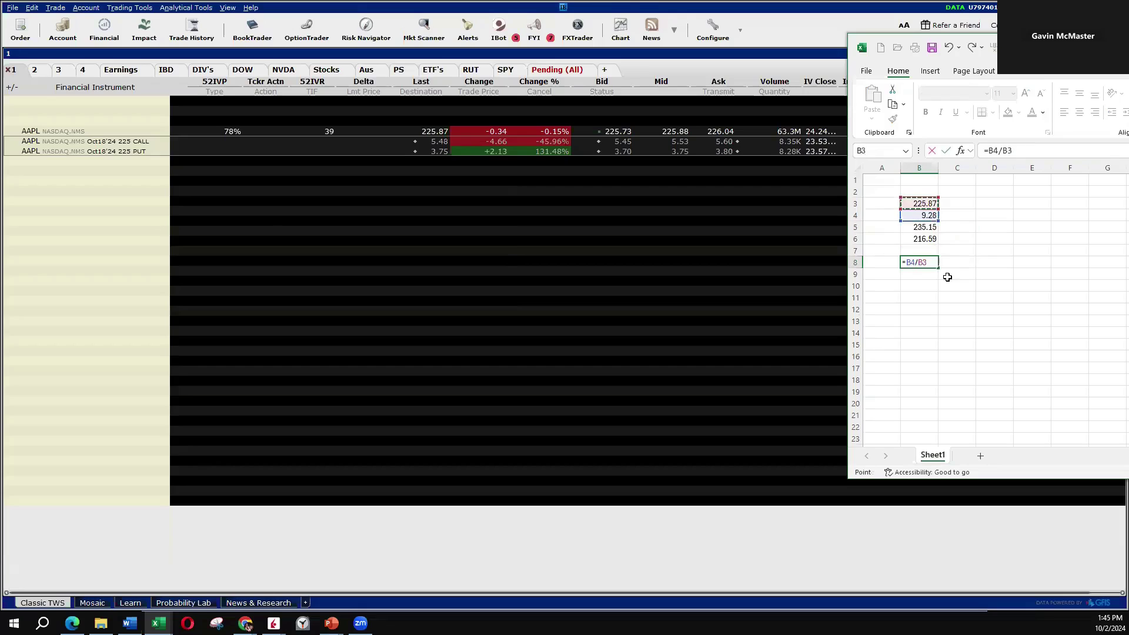
pyautogui.press('Return')
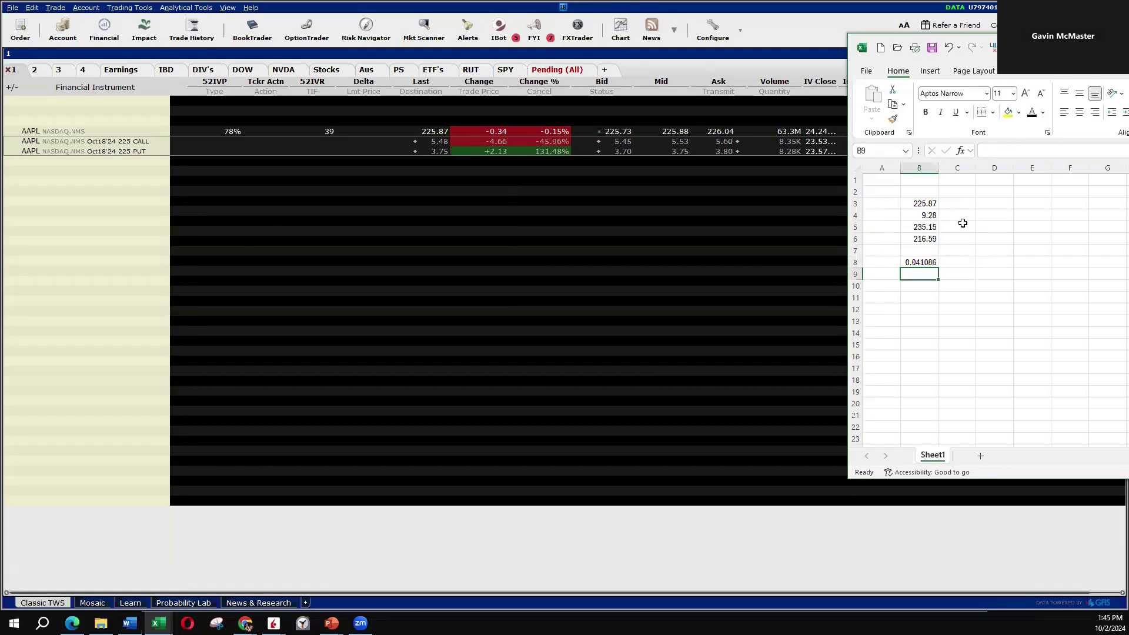
# - Format B8 as a percentage with two decimal places
pyautogui.press('Up')
pyautogui.hotkey('ctrl', 'shift', '5')
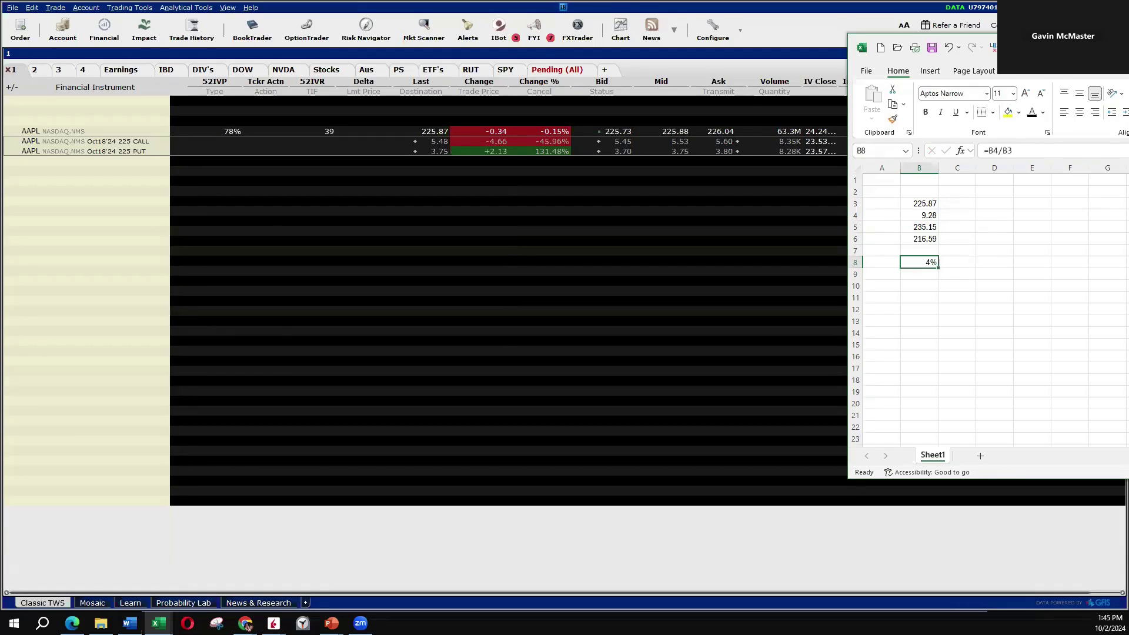
pyautogui.hotkey('alt', 'h')
pyautogui.press('0')
pyautogui.hotkey('alt', 'h')
pyautogui.press('0')
# - Switch to Trader Workstation and add the AAPL Dec 20 '24 225 put and call in a separate group below the October options
pyautogui.click(66, 179)
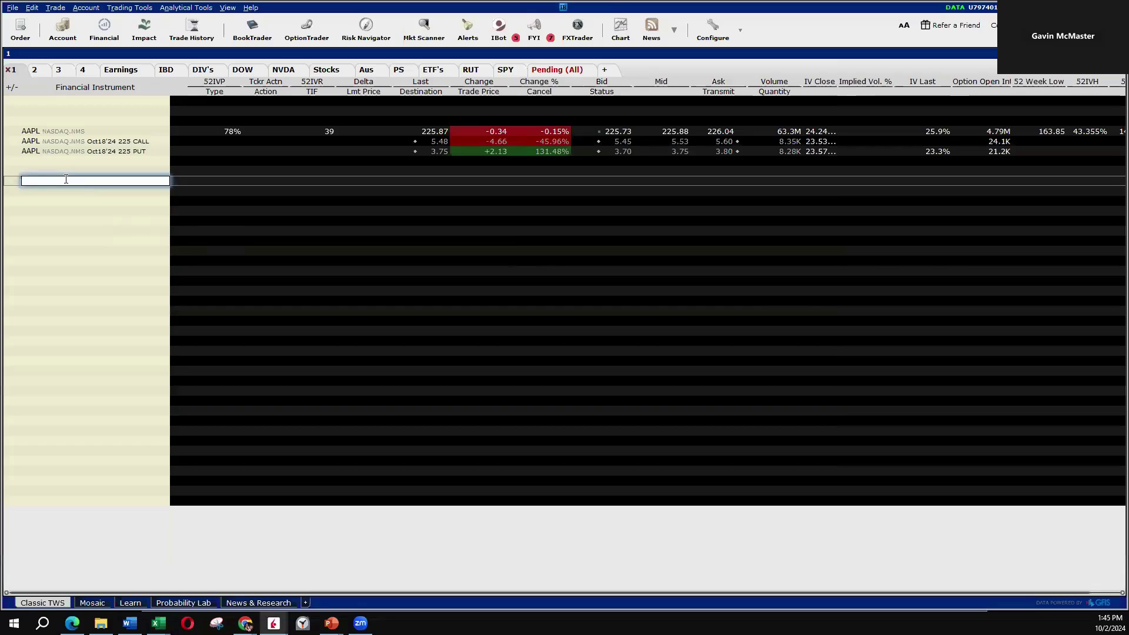
pyautogui.write('aapl')
pyautogui.press('Return')
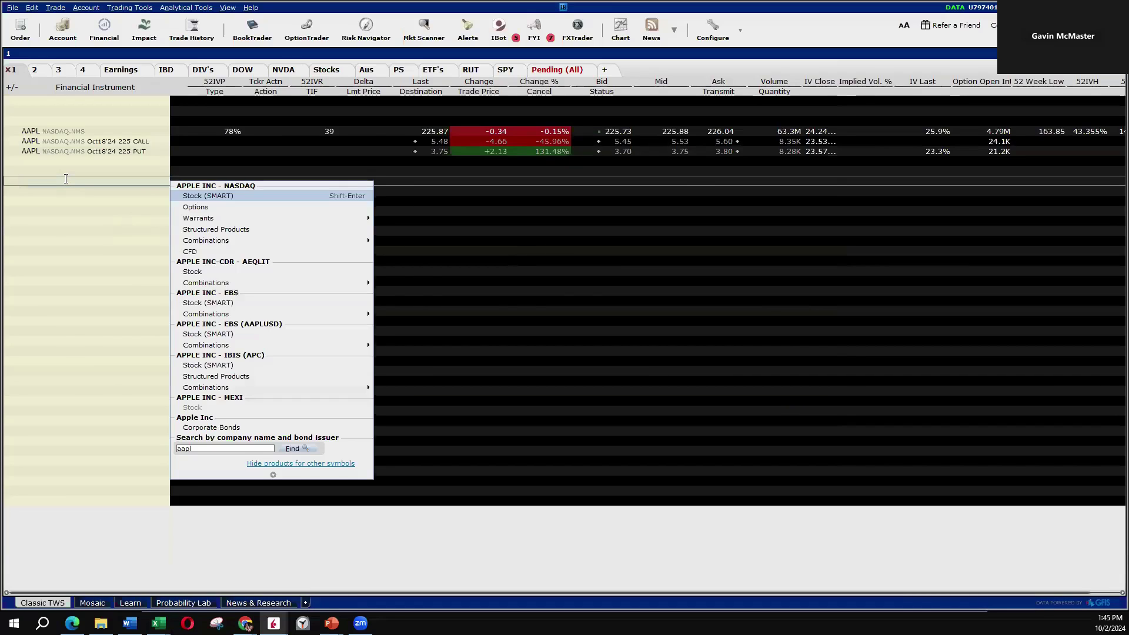
pyautogui.press('Down')
pyautogui.press('Return')
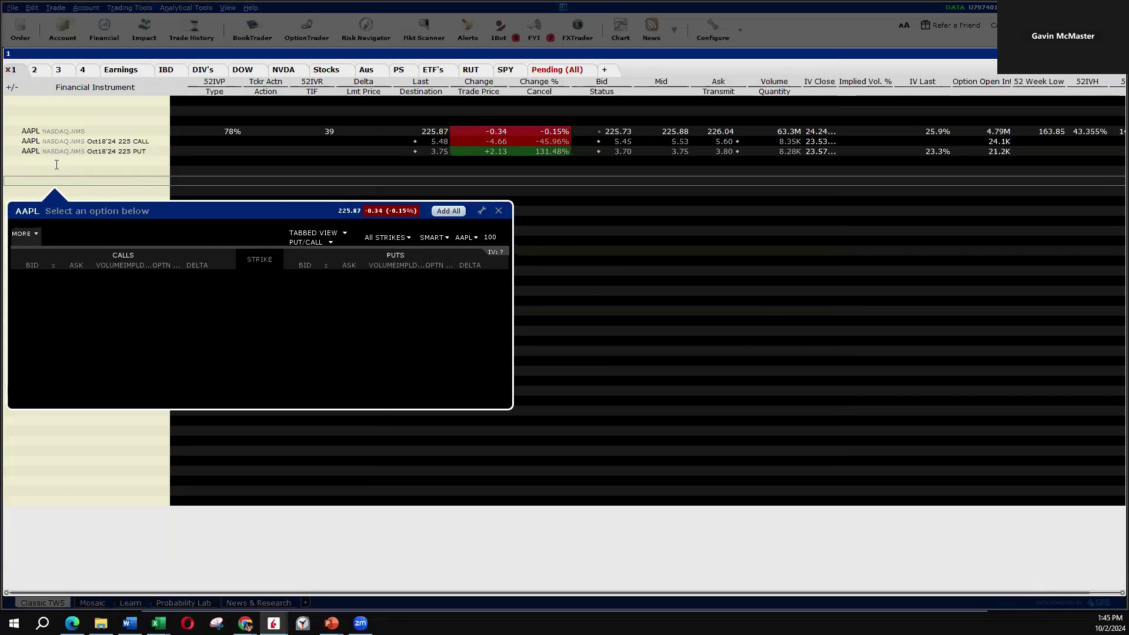
pyautogui.click(190, 236)
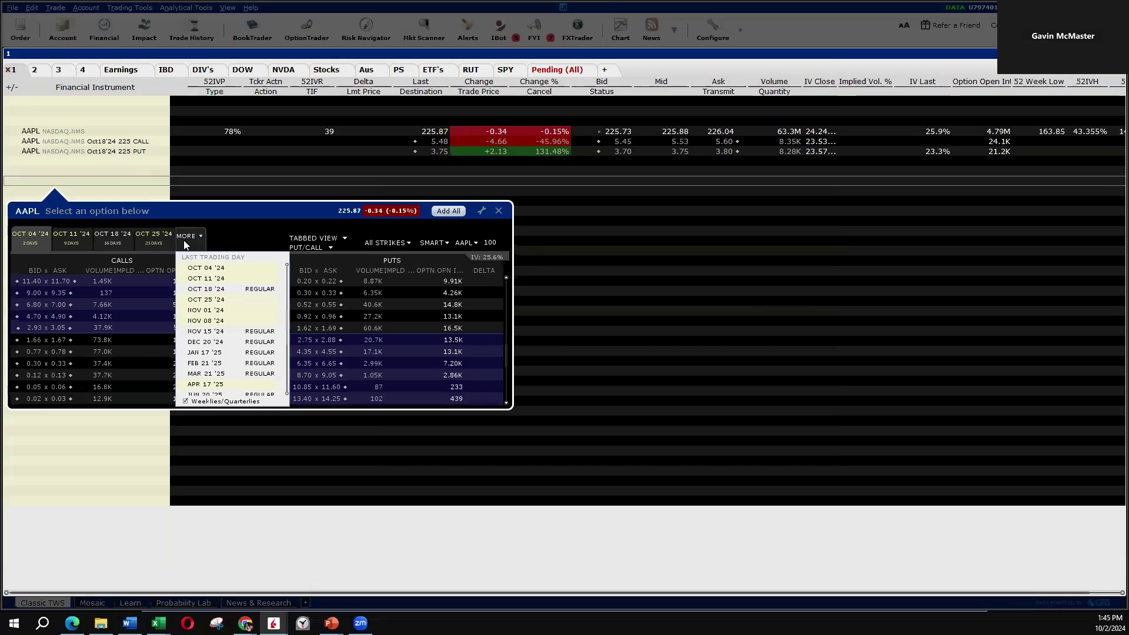
pyautogui.click(212, 343)
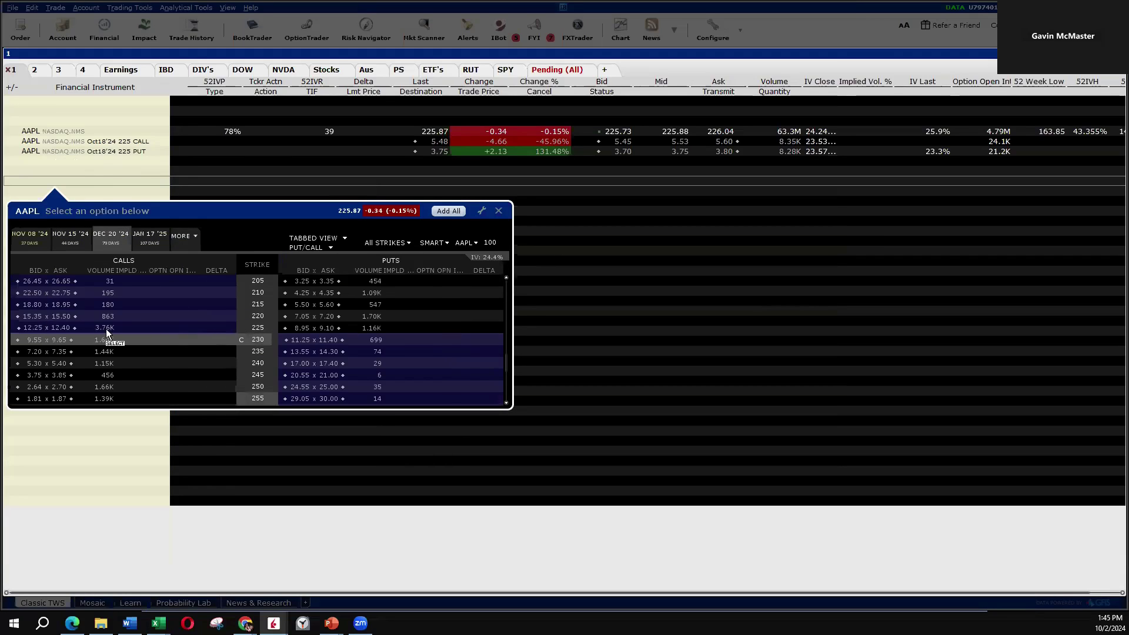
pyautogui.click(315, 327)
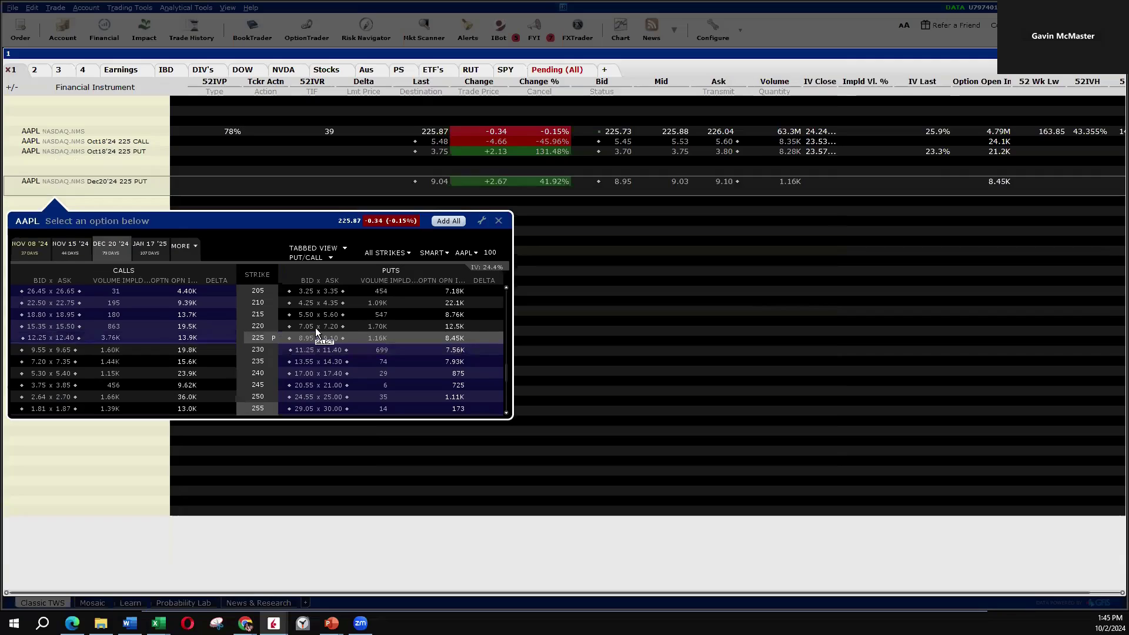
pyautogui.click(135, 338)
pyautogui.click(499, 231)
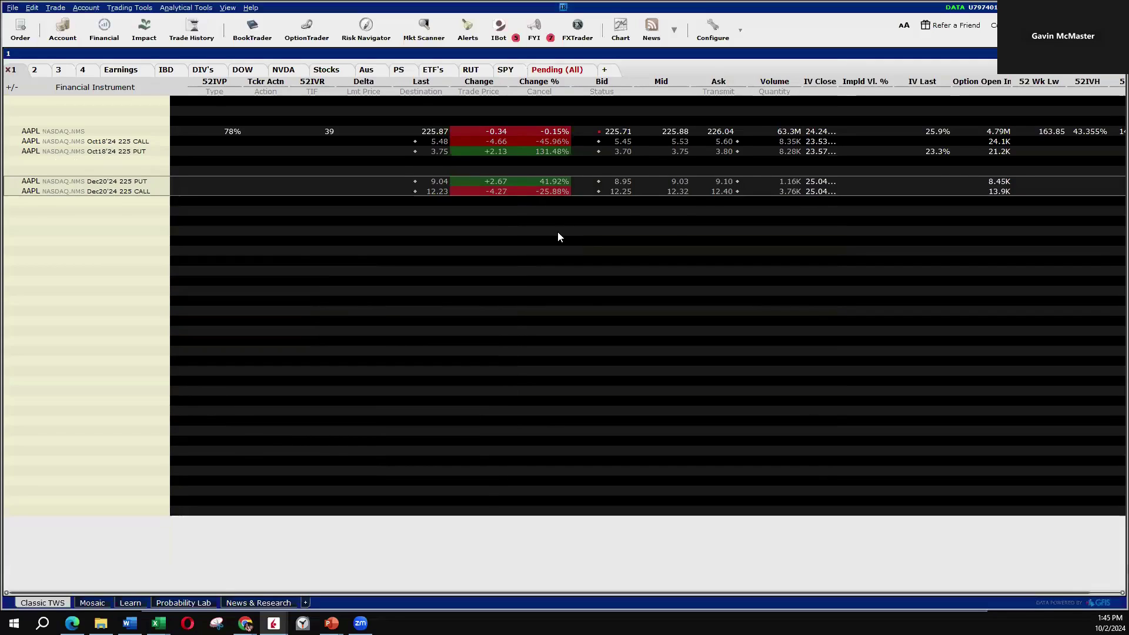
# - Switch to Excel, copy the stock price from B3 to C3, and enter the December option price sum =9.03+12.32 in C4
pyautogui.hotkey('alt', 'Tab')
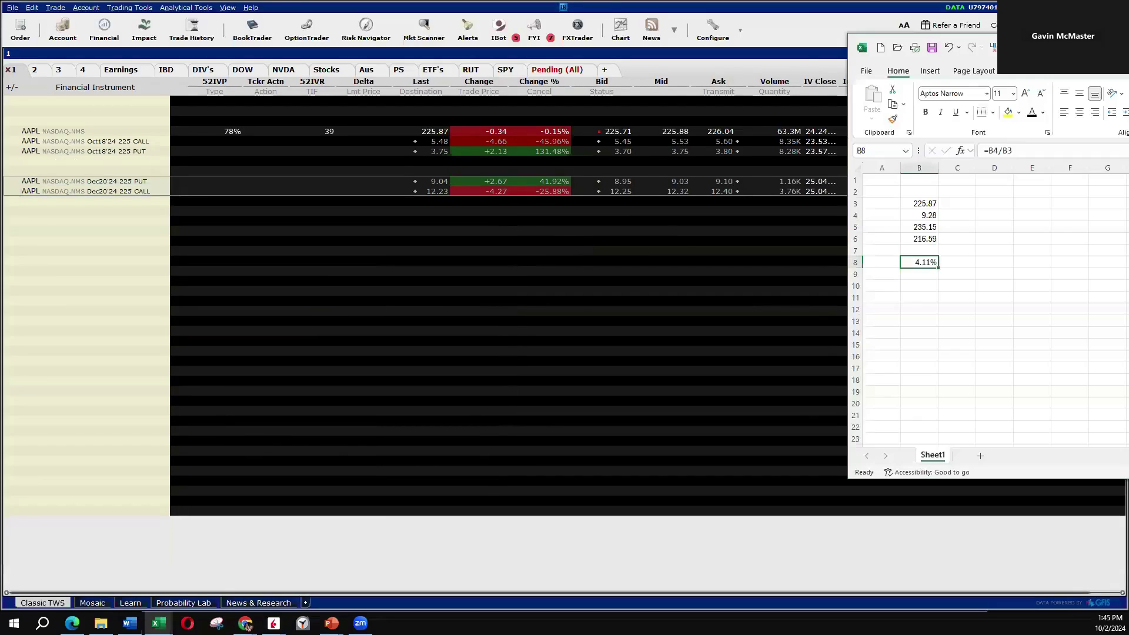
pyautogui.click(922, 203)
pyautogui.hotkey('ctrl', 'c')
pyautogui.press('Right')
pyautogui.press('Return')
pyautogui.press('Down')
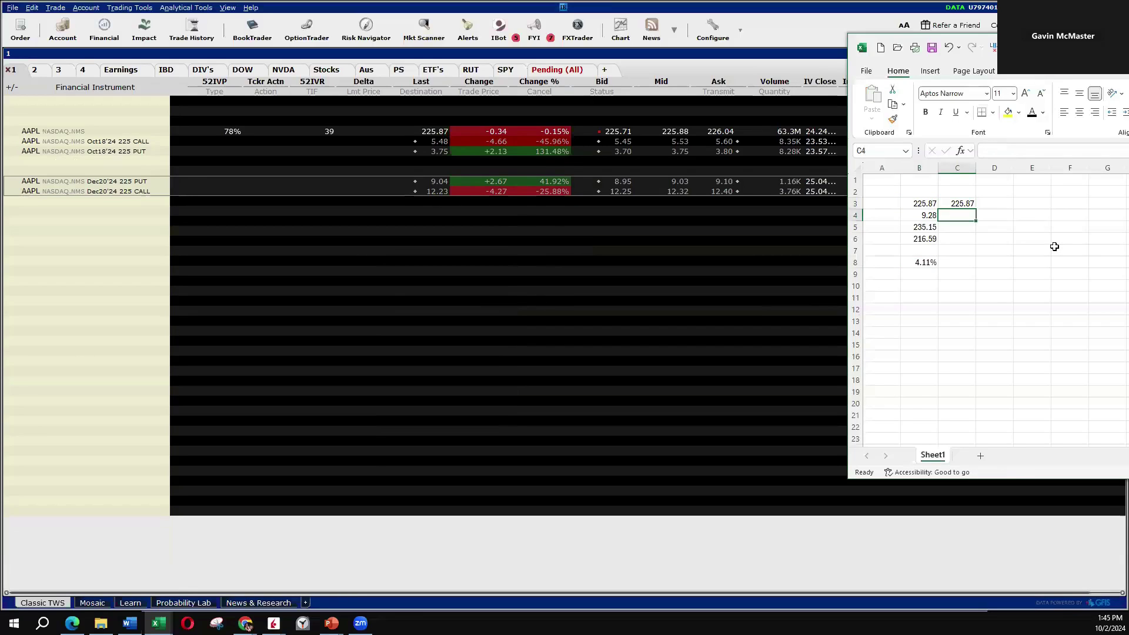
pyautogui.write('=9')
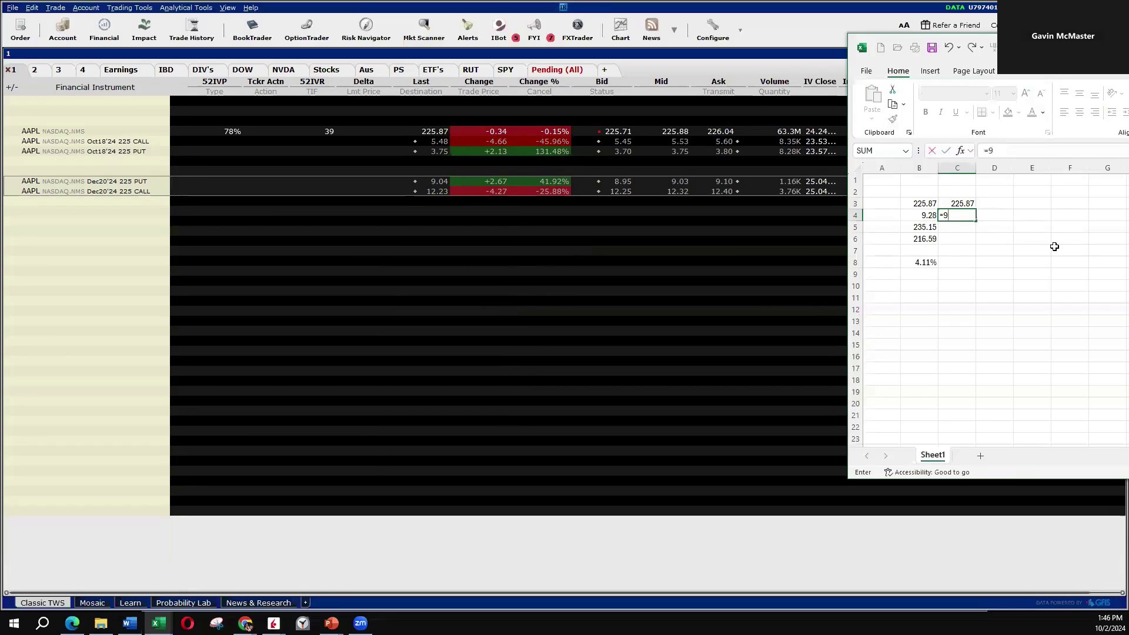
pyautogui.write('.03+12.32')
pyautogui.press('Return')
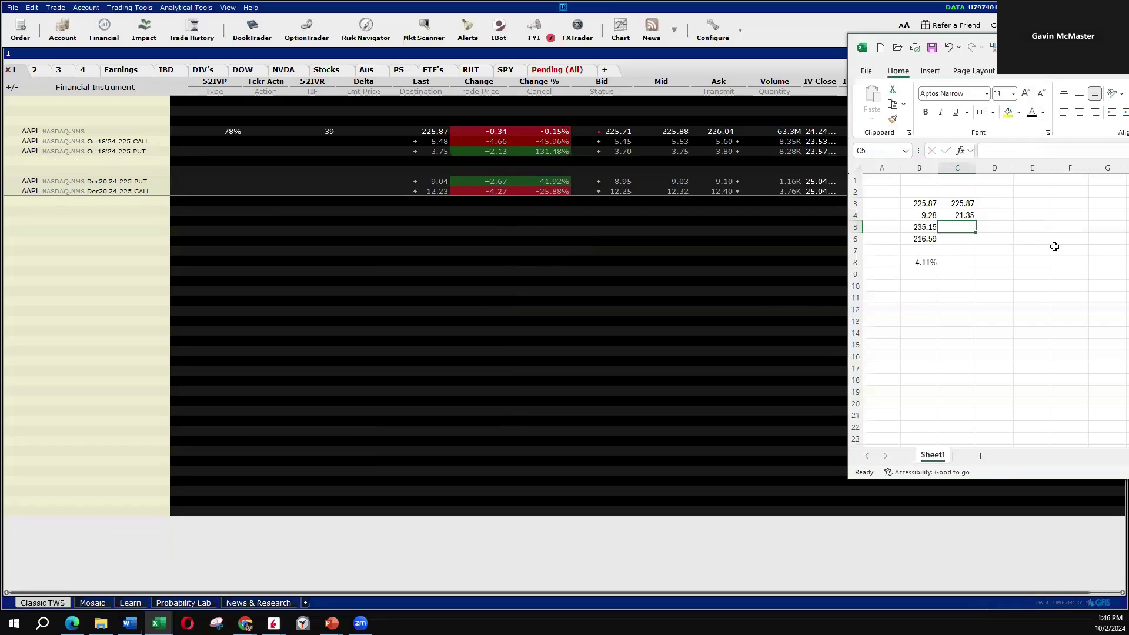
# - Copy the October upper and lower price formulas from B5:B6 to C5:C6
pyautogui.press('Up')
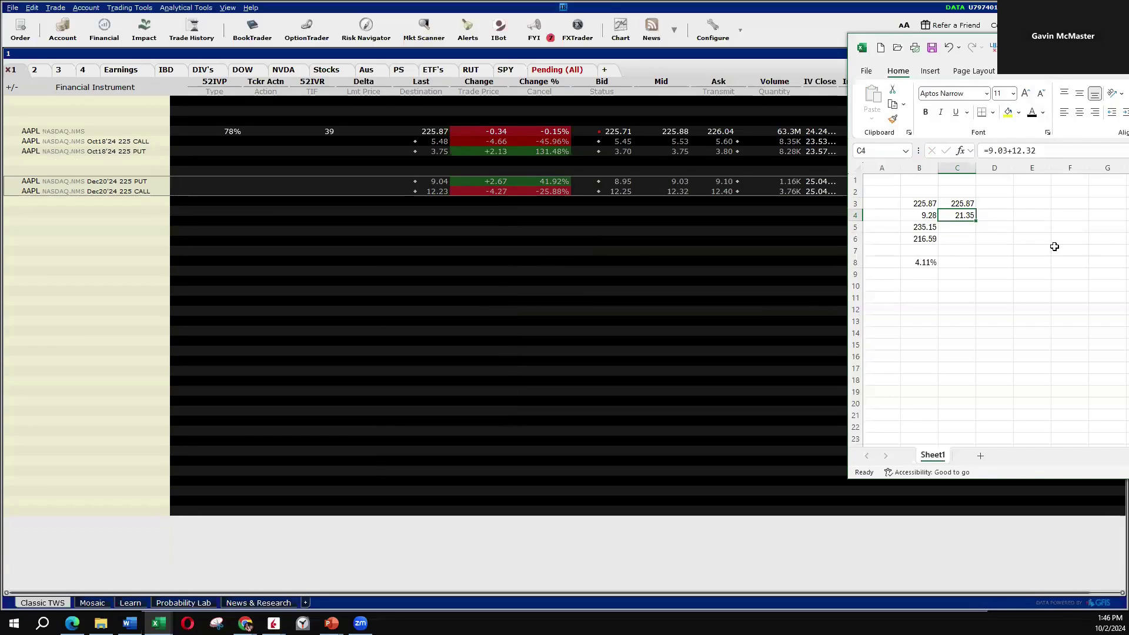
pyautogui.press('Down')
pyautogui.press('Left')
pyautogui.hotkey('shift', 'Down')
pyautogui.hotkey('ctrl', 'c')
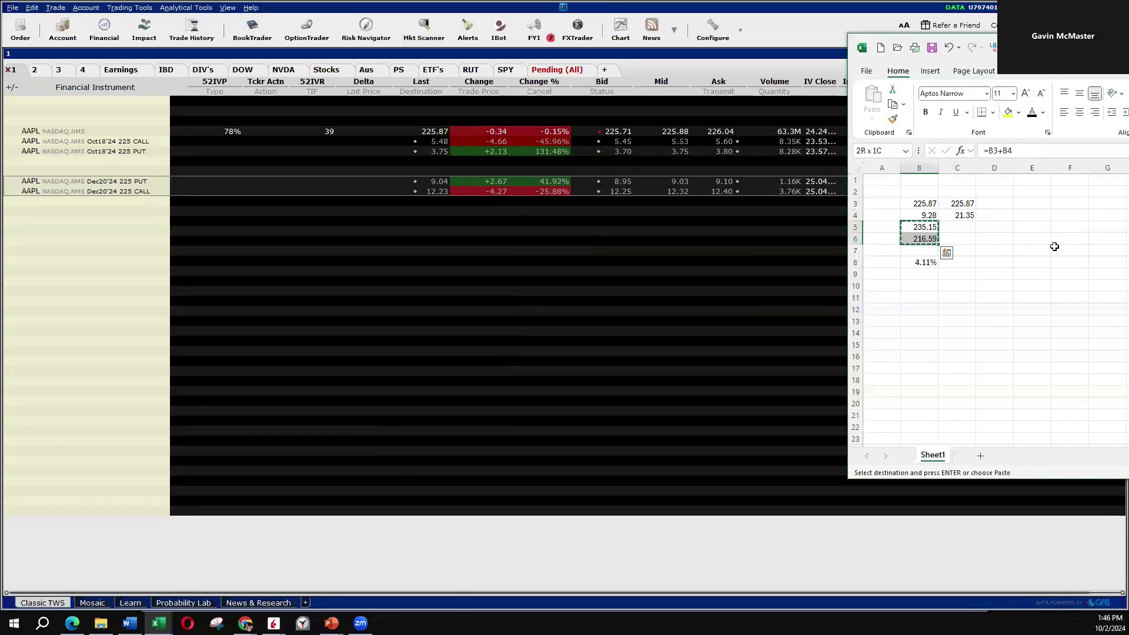
pyautogui.press('Right')
pyautogui.hotkey('ctrl', 'v')
# - Copy the percentage formula from B8 to C8 and check the December formulas in C5, C6 and C8
pyautogui.press('Down')
pyautogui.press('Down')
pyautogui.press('Left')
pyautogui.press('Down')
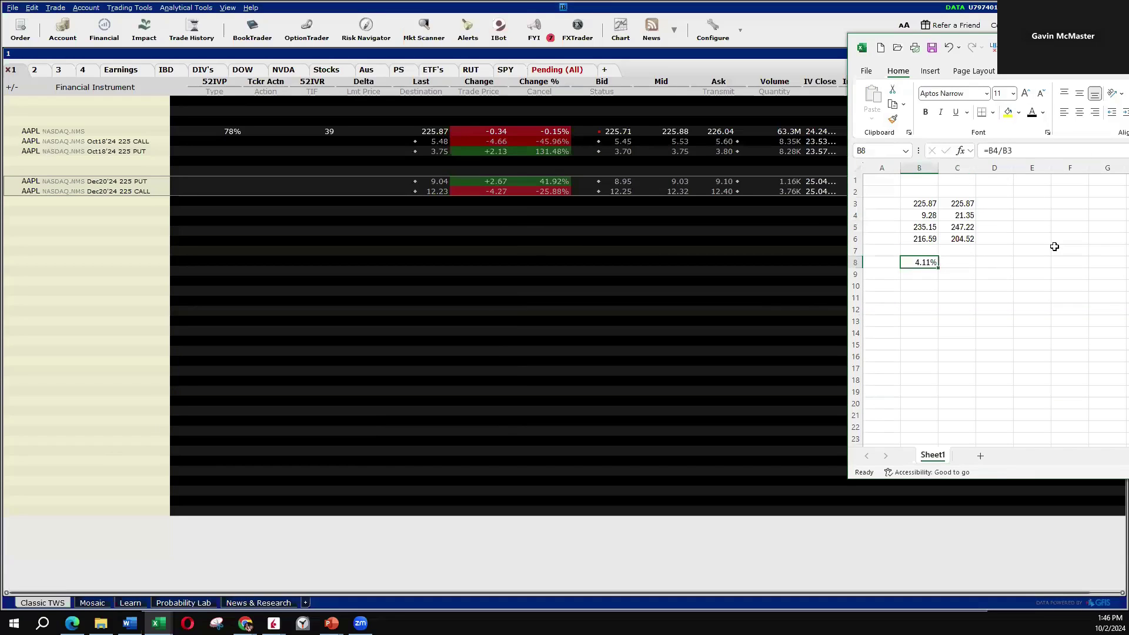
pyautogui.hotkey('ctrl', 'c')
pyautogui.press('Right')
pyautogui.press('Return')
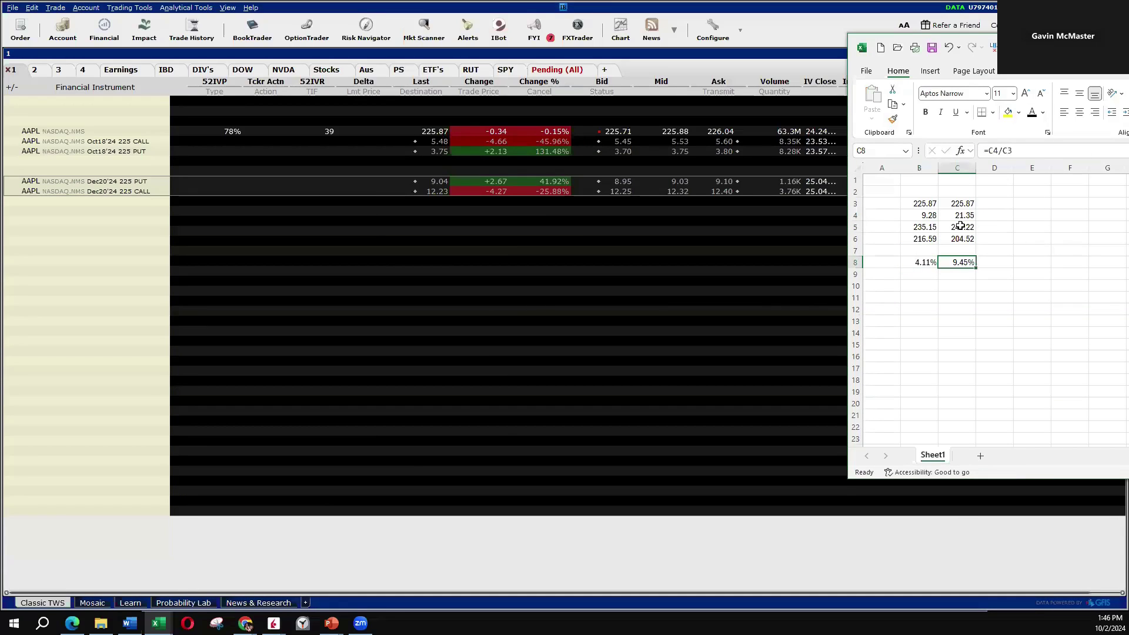
pyautogui.doubleClick(960, 227)
pyautogui.press('Escape')
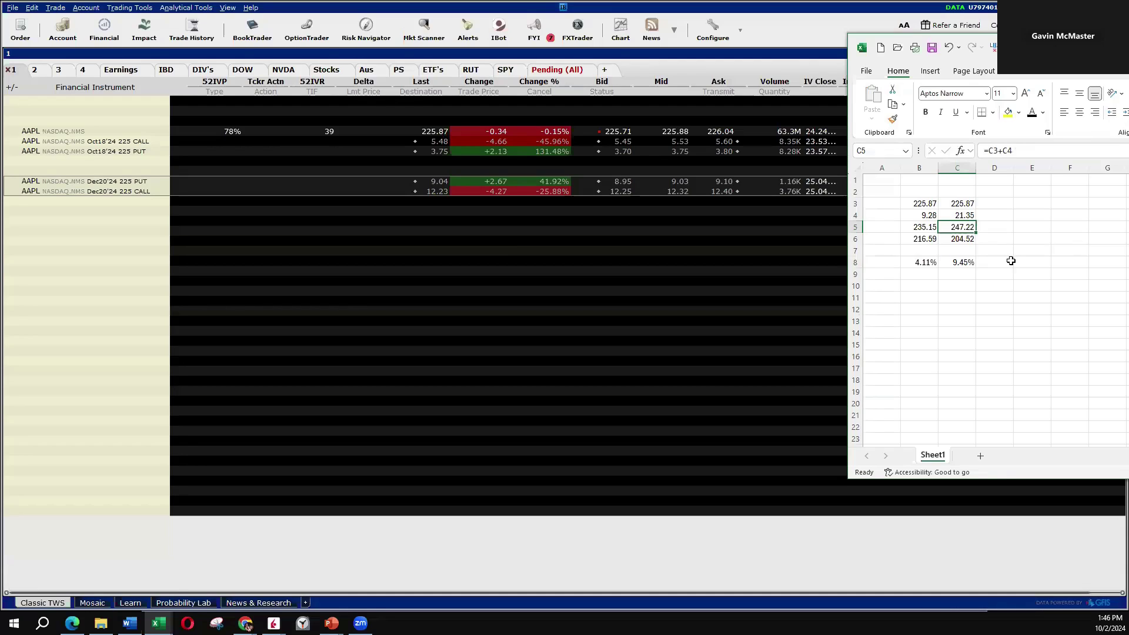
pyautogui.press('Down')
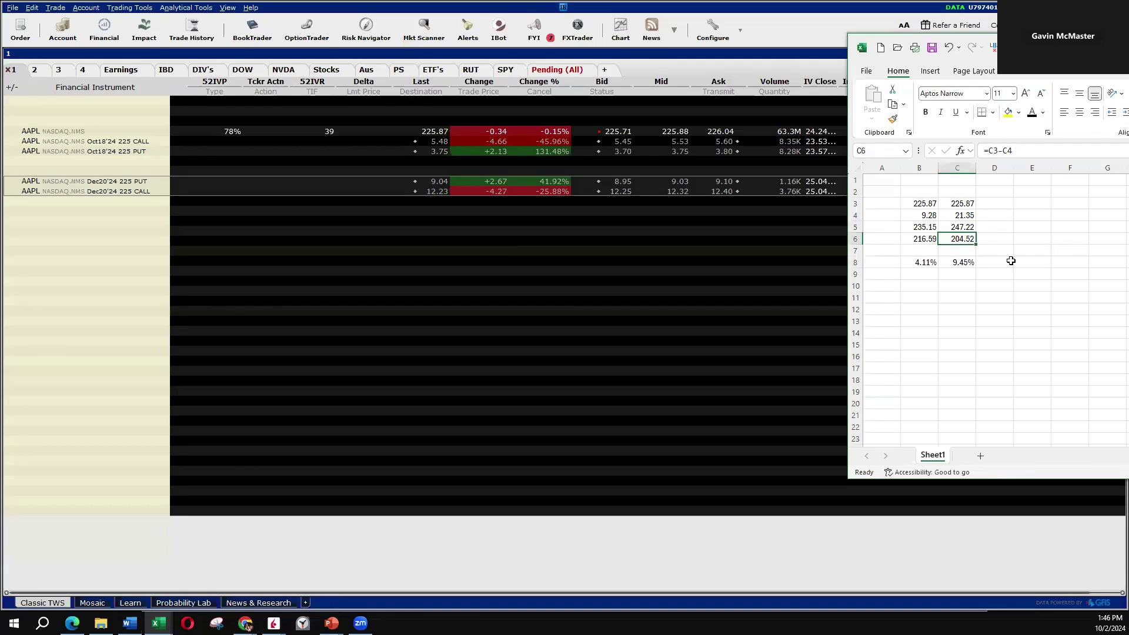
pyautogui.press('Down')
pyautogui.press('Down')
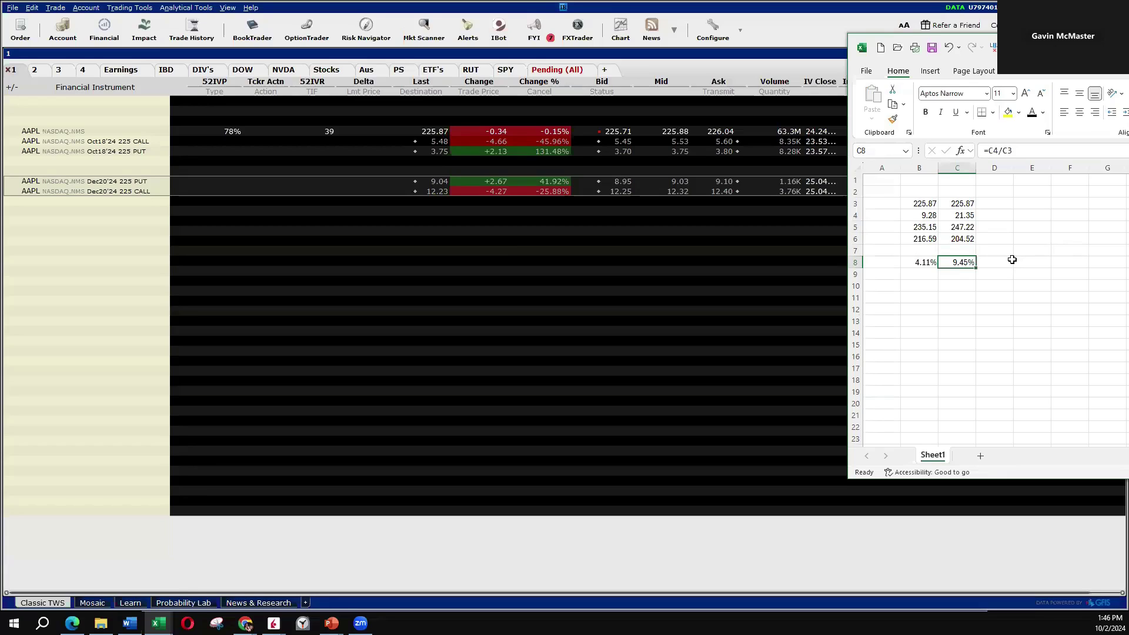
# - Switch to Trader Workstation, add the COIN stock below the AAPL December options, and compare the last implied volatility of AAPL and COIN
pyautogui.click(107, 216)
pyautogui.write('coin')
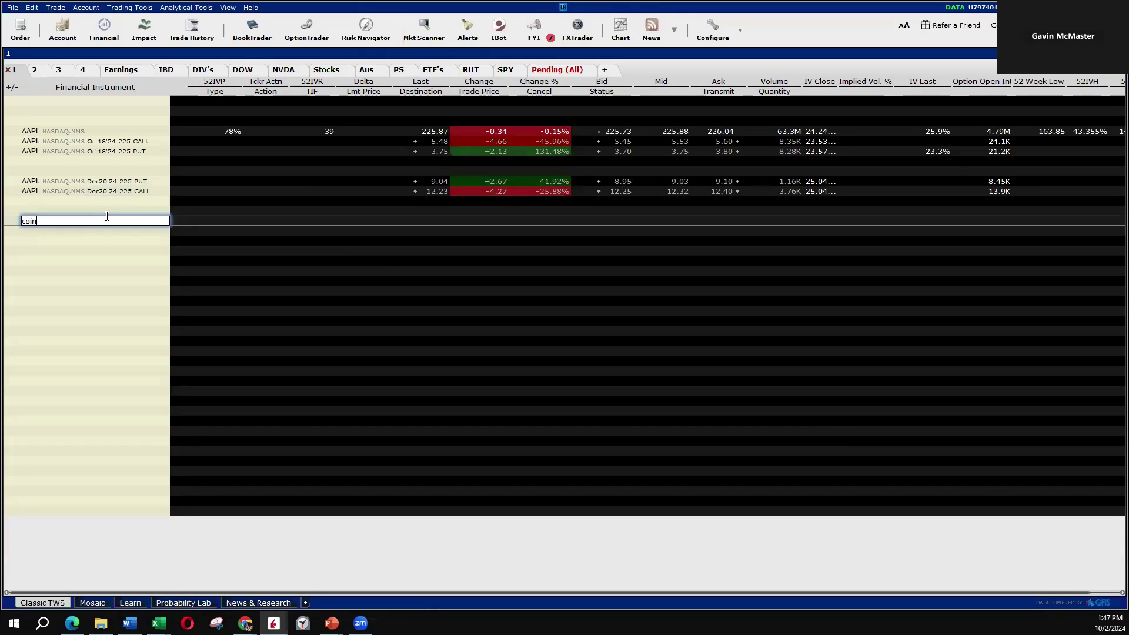
pyautogui.press('Return')
pyautogui.press('Return')
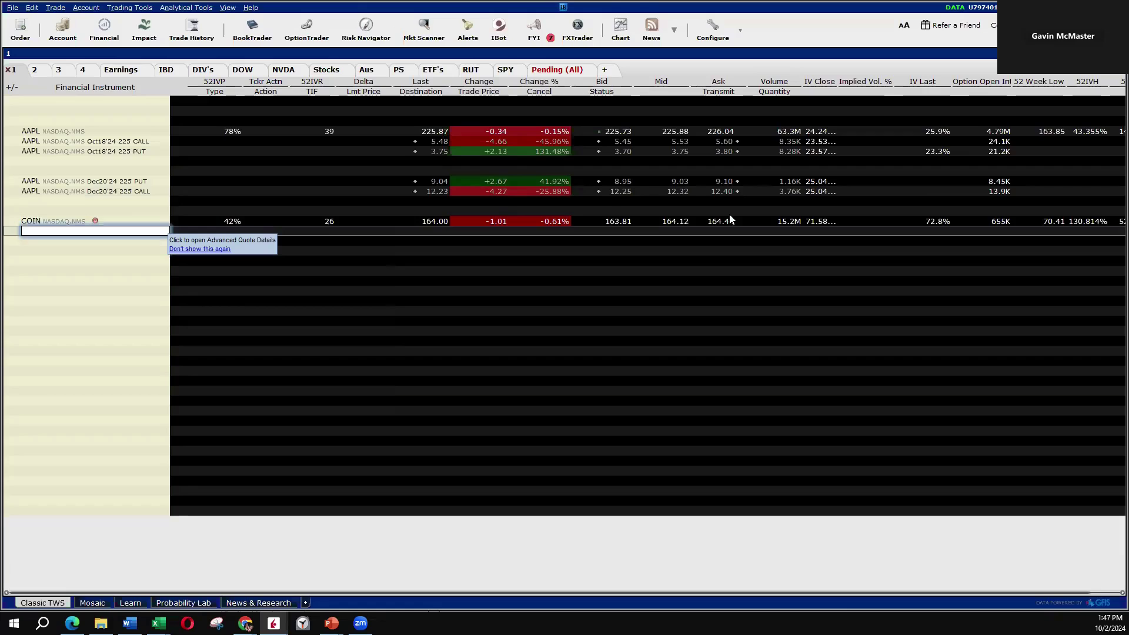
pyautogui.click(940, 132)
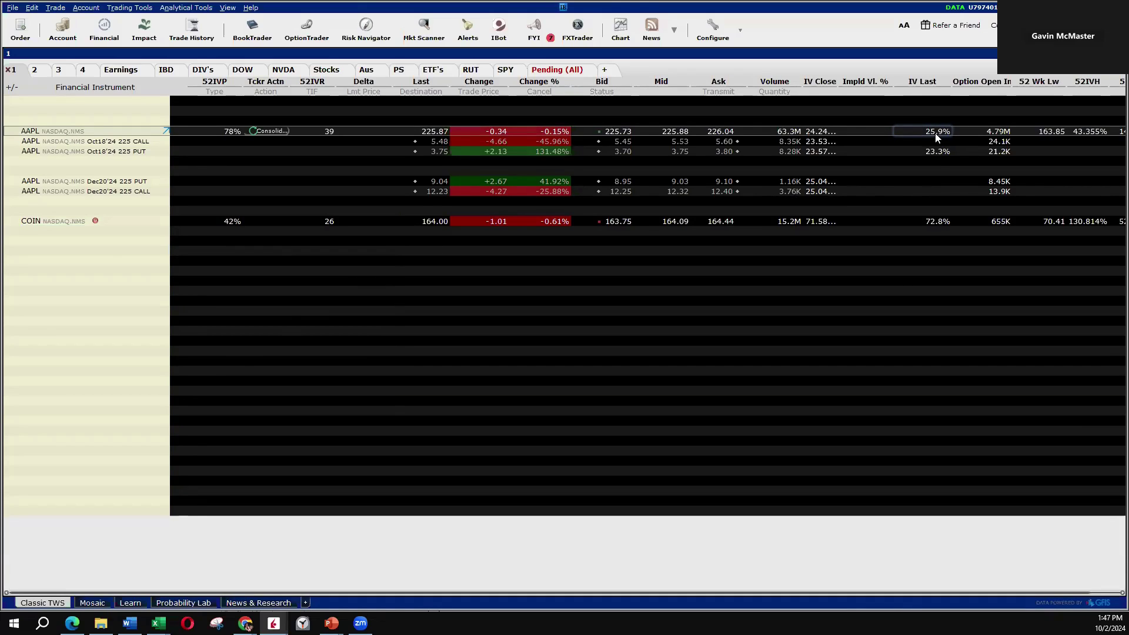
pyautogui.click(925, 226)
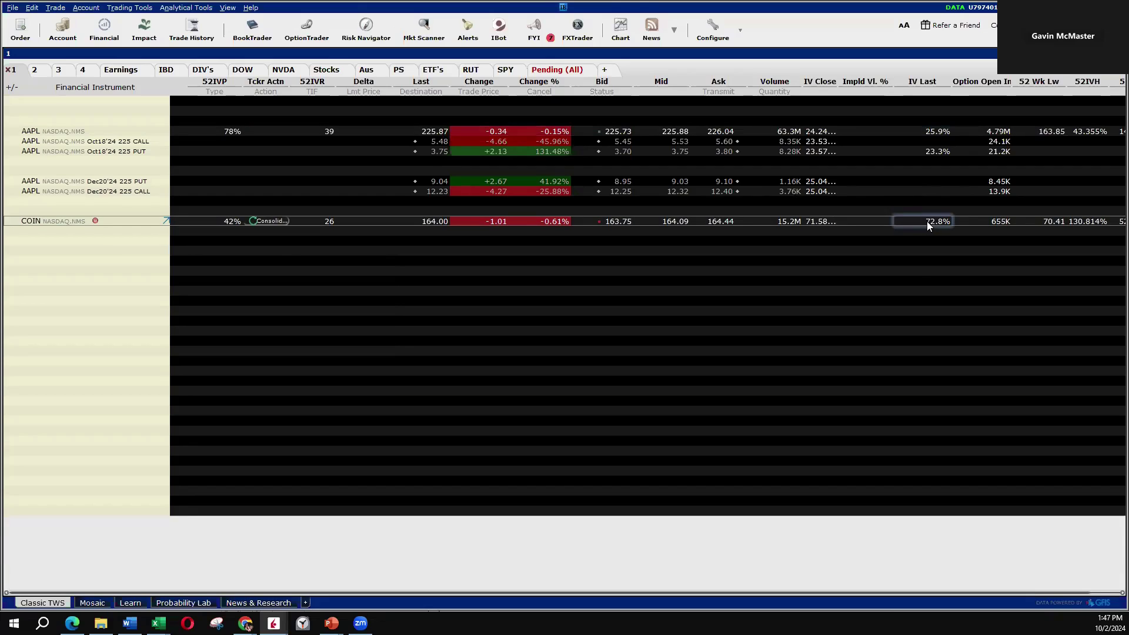
# - Add the COIN Oct 18 '24 165 call and put from the option chain below the COIN stock
pyautogui.click(66, 241)
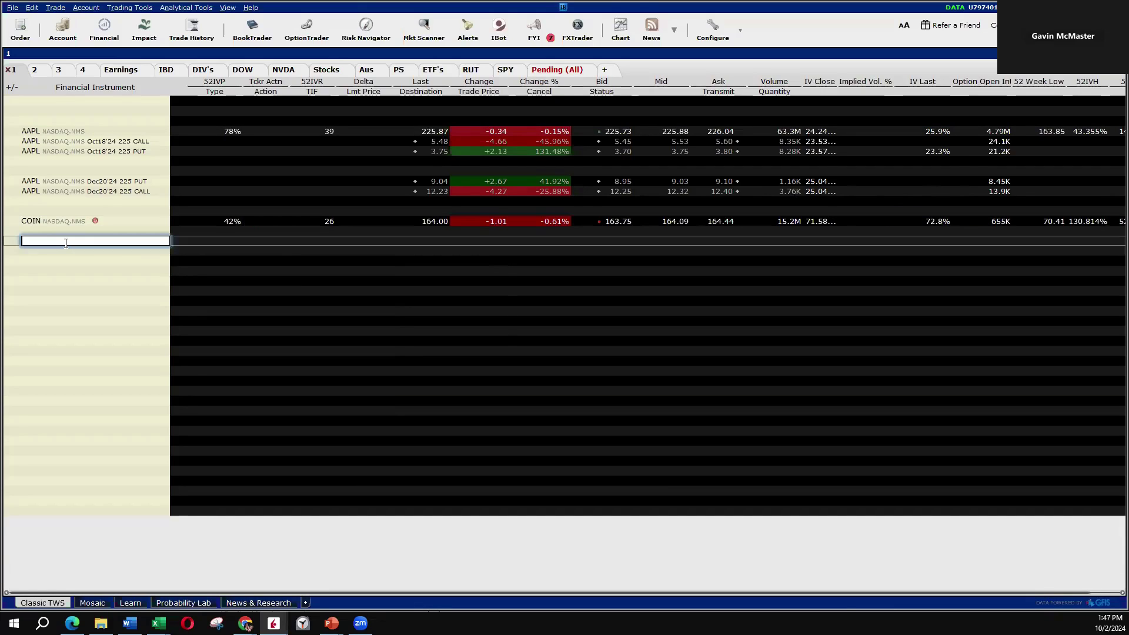
pyautogui.write('coin')
pyautogui.press('Return')
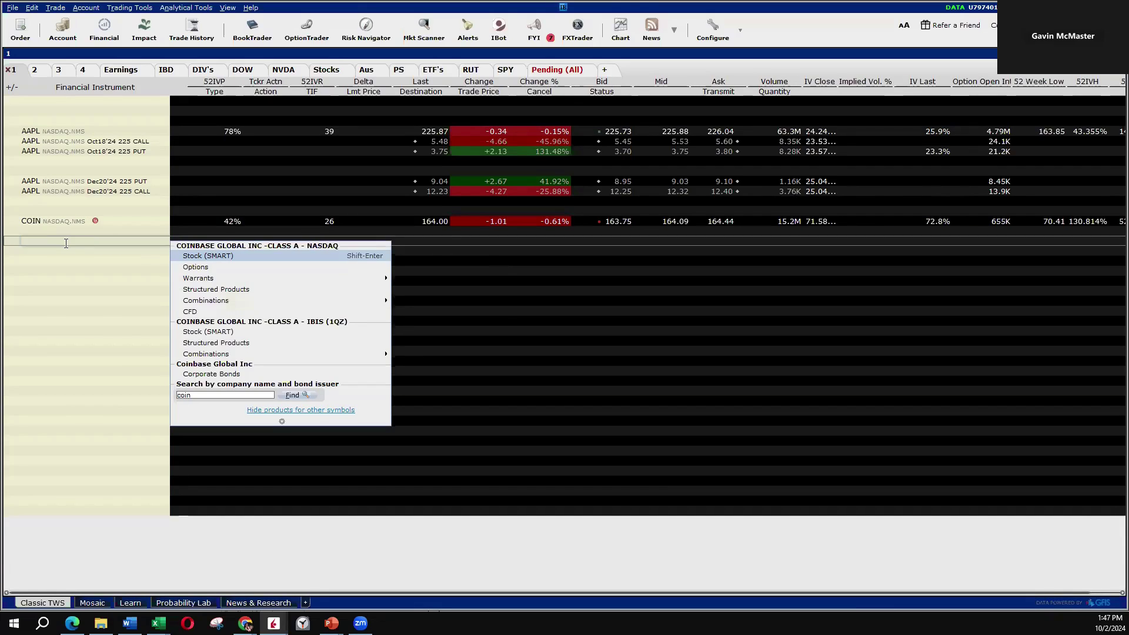
pyautogui.press('Down')
pyautogui.press('Return')
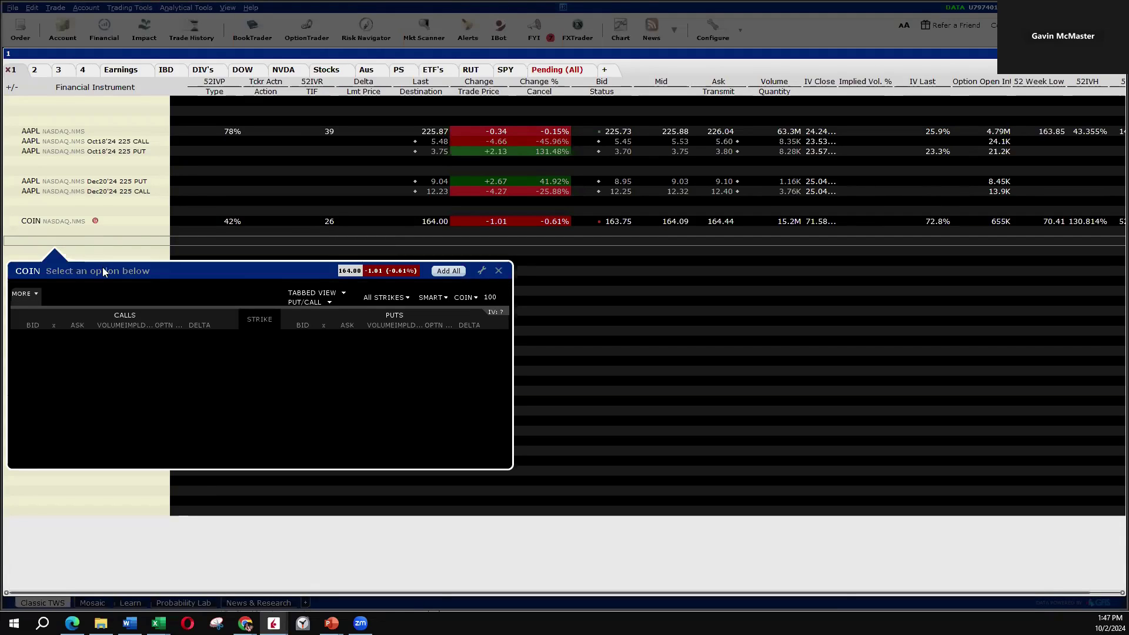
pyautogui.click(104, 297)
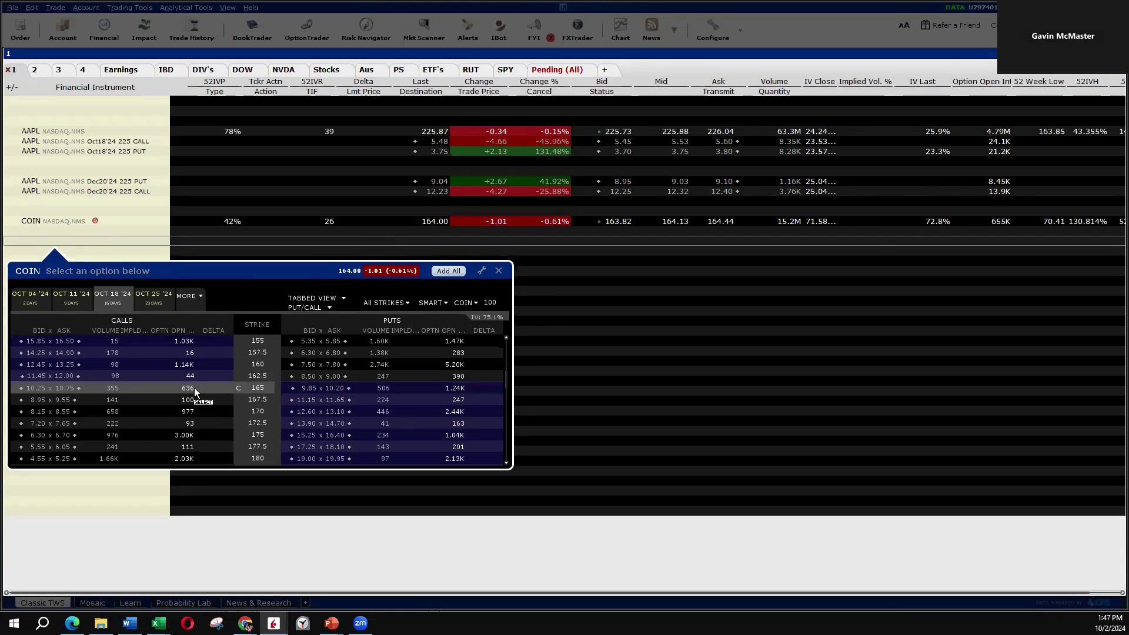
pyautogui.click(88, 389)
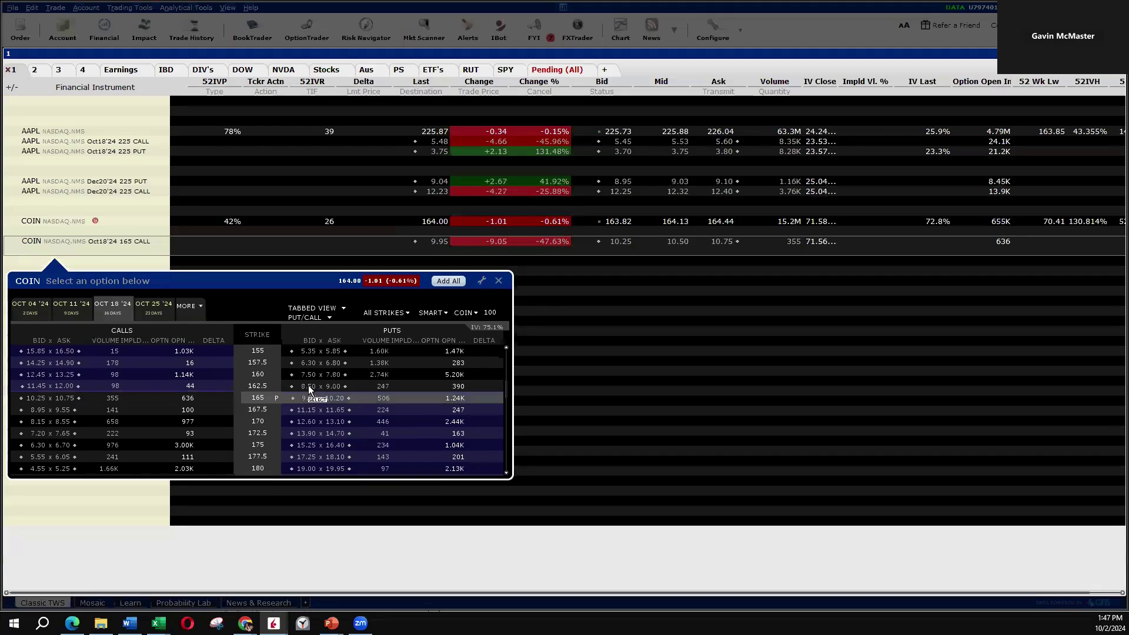
pyautogui.click(309, 398)
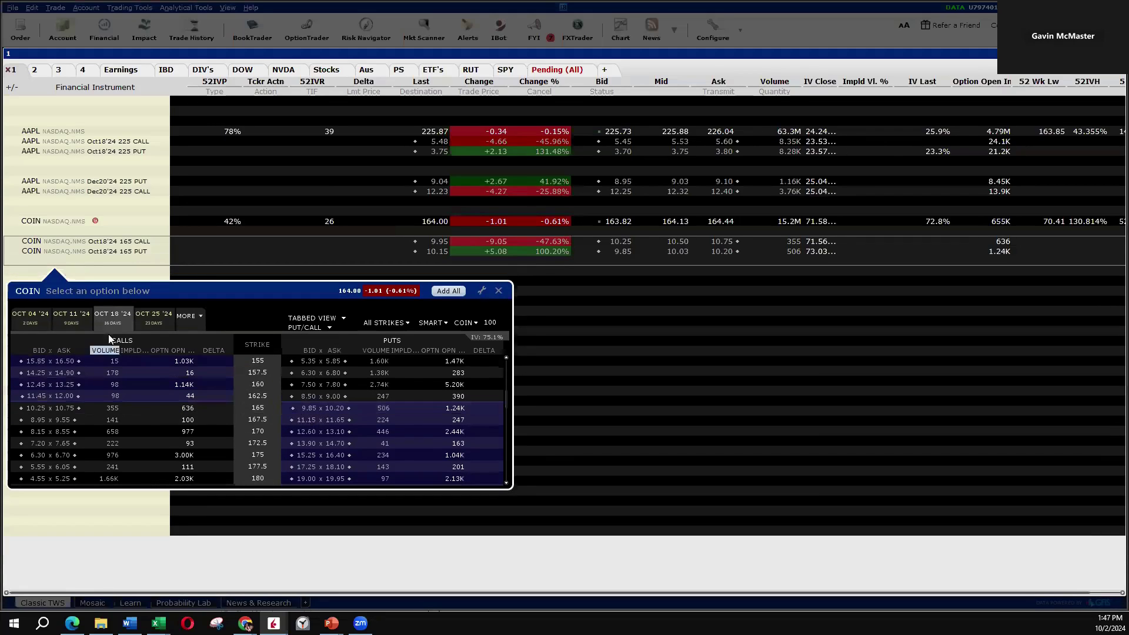
# - Add the COIN Dec 20 '24 165 call and put, and insert a blank row between them and the October options
pyautogui.click(189, 316)
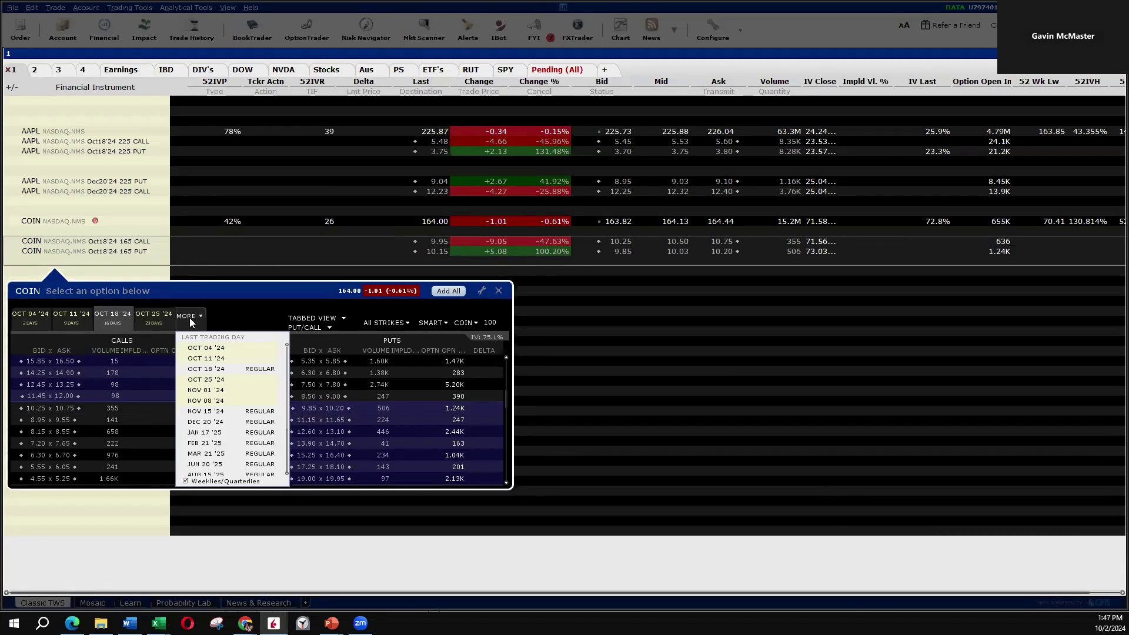
pyautogui.click(216, 422)
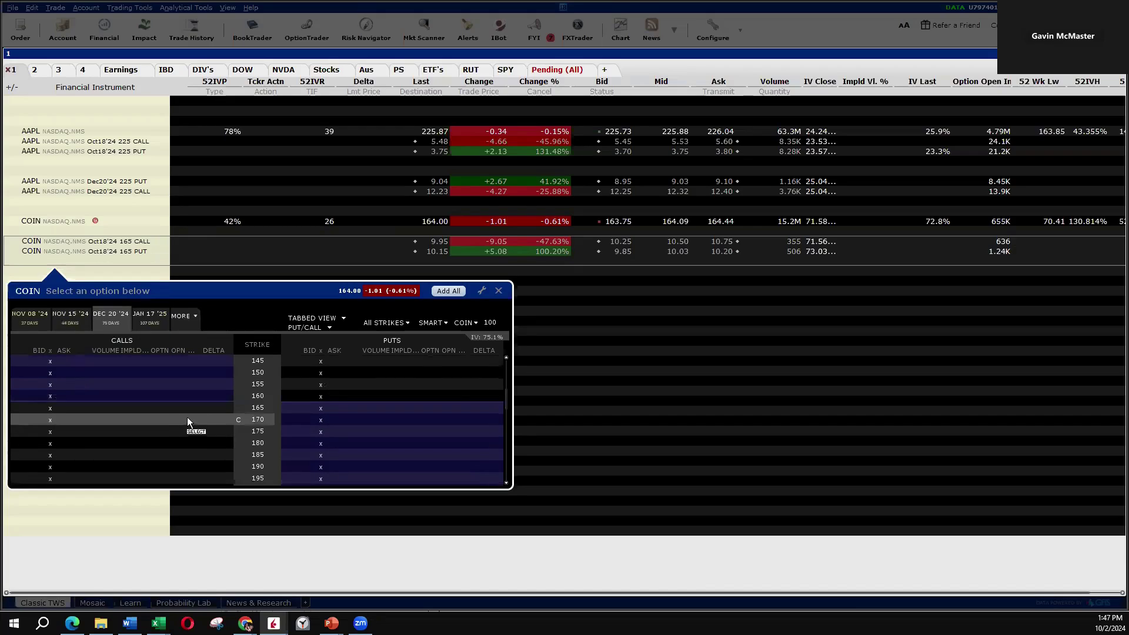
pyautogui.click(152, 408)
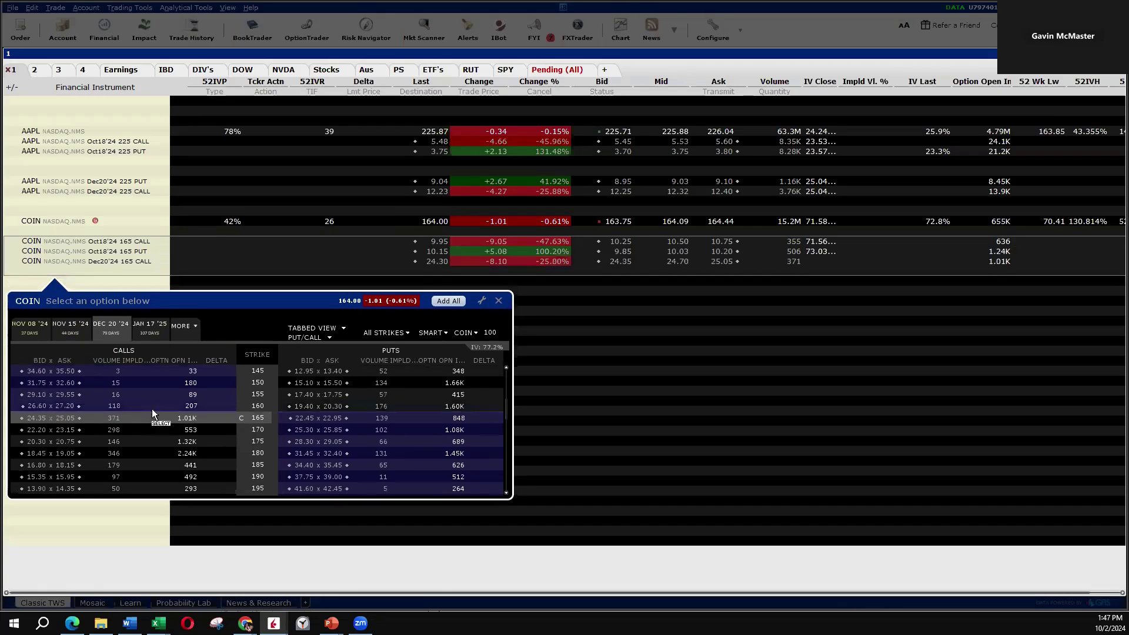
pyautogui.click(324, 415)
pyautogui.click(499, 311)
pyautogui.click(117, 265)
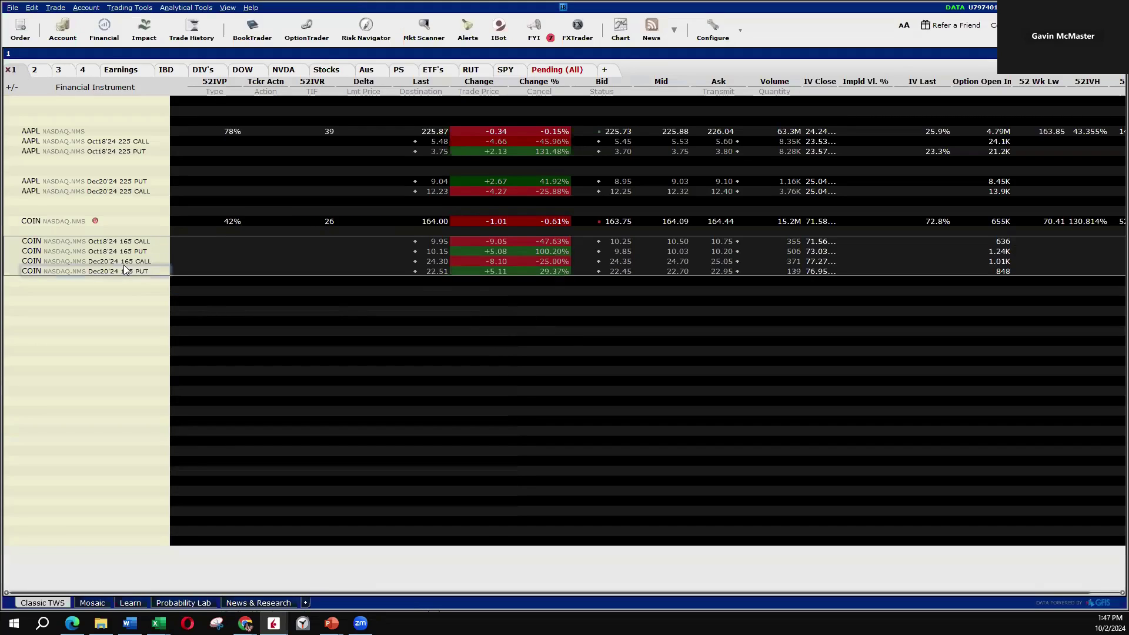
pyautogui.press('Insert')
# - Switch to Excel, copy C3:C9 to E3:E9 for the COIN calculation, and narrow column D
pyautogui.hotkey('alt', 'Tab')
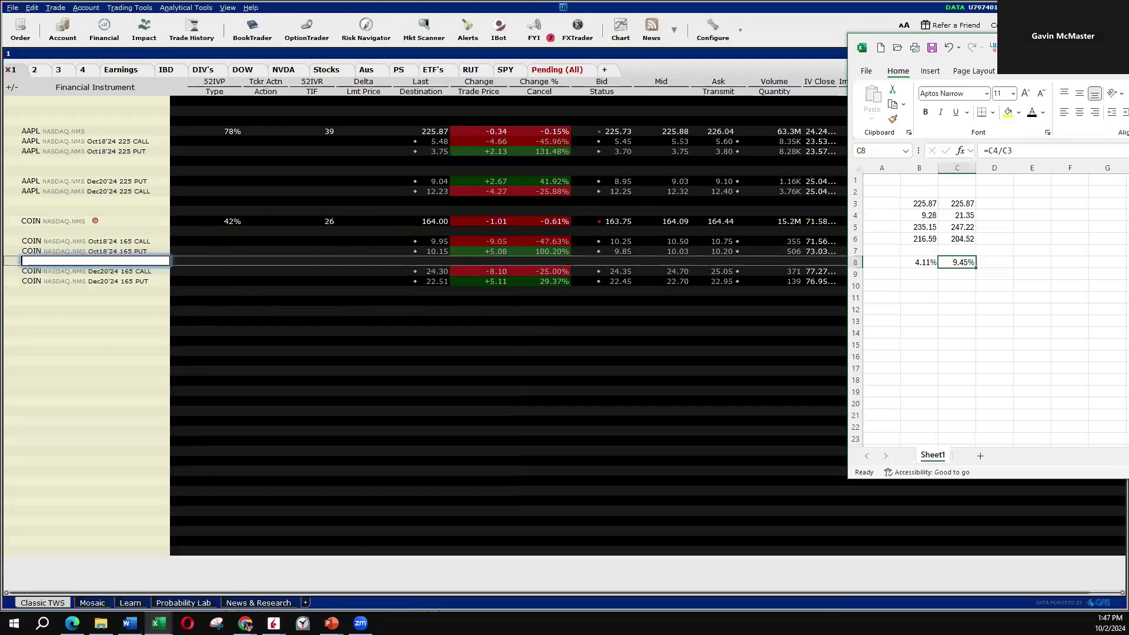
pyautogui.moveTo(965, 202); pyautogui.dragTo(961, 274)
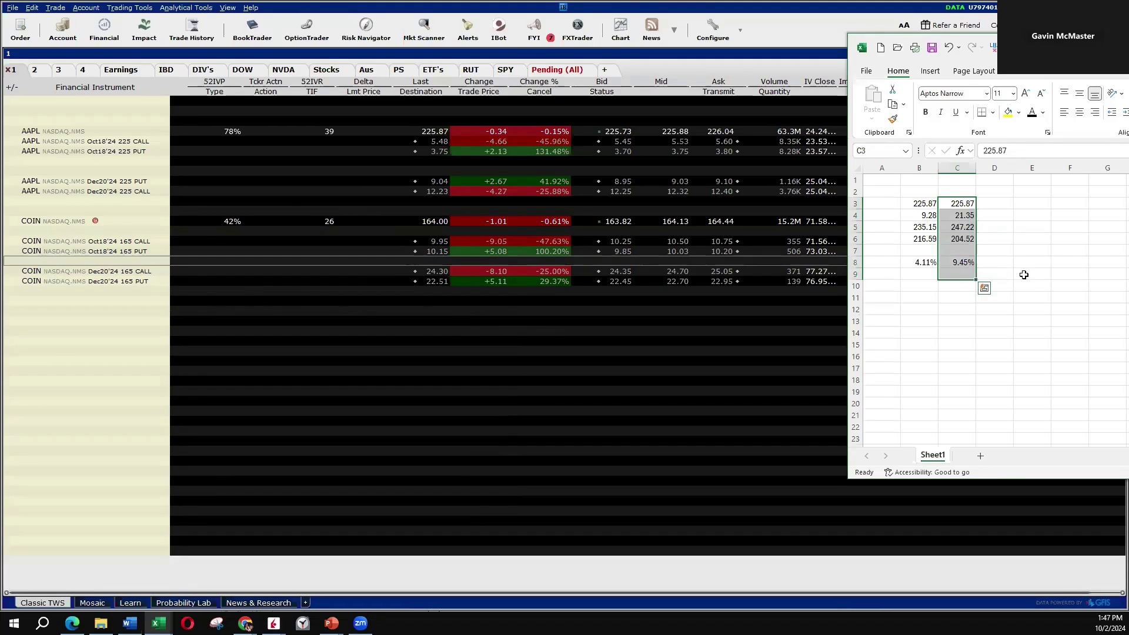
pyautogui.hotkey('ctrl', 'c')
pyautogui.moveTo(1026, 203); pyautogui.dragTo(1024, 275)
pyautogui.press('Return')
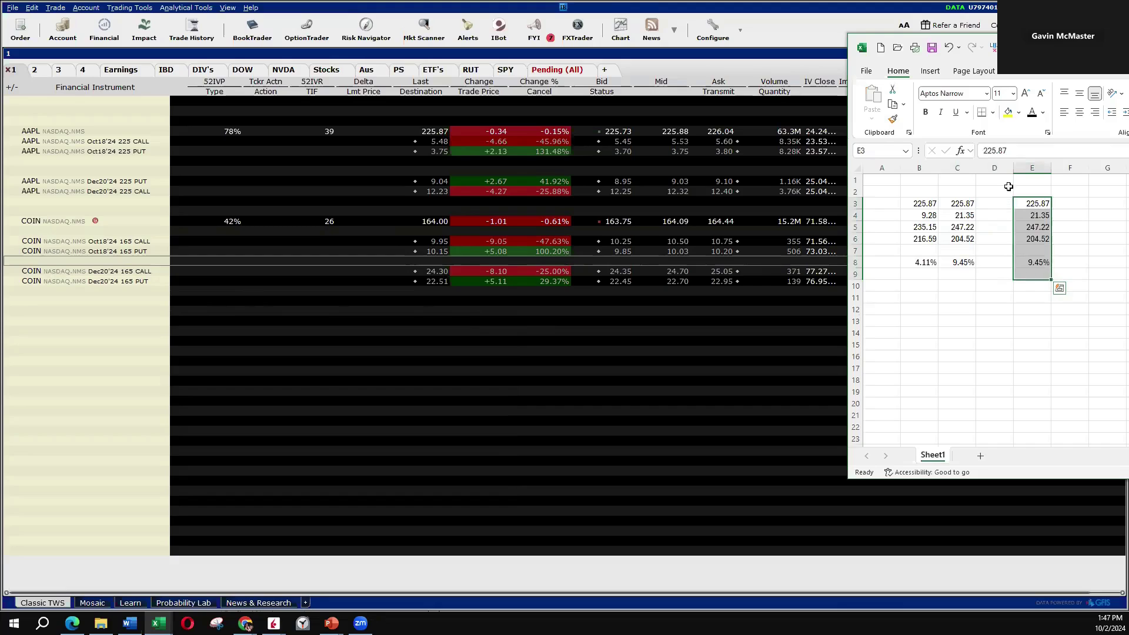
pyautogui.moveTo(1014, 168); pyautogui.dragTo(999, 167)
# - Enter the COIN stock price 164 in E3 and the October option price sum =10.50+10.03 in E4
pyautogui.click(1016, 203)
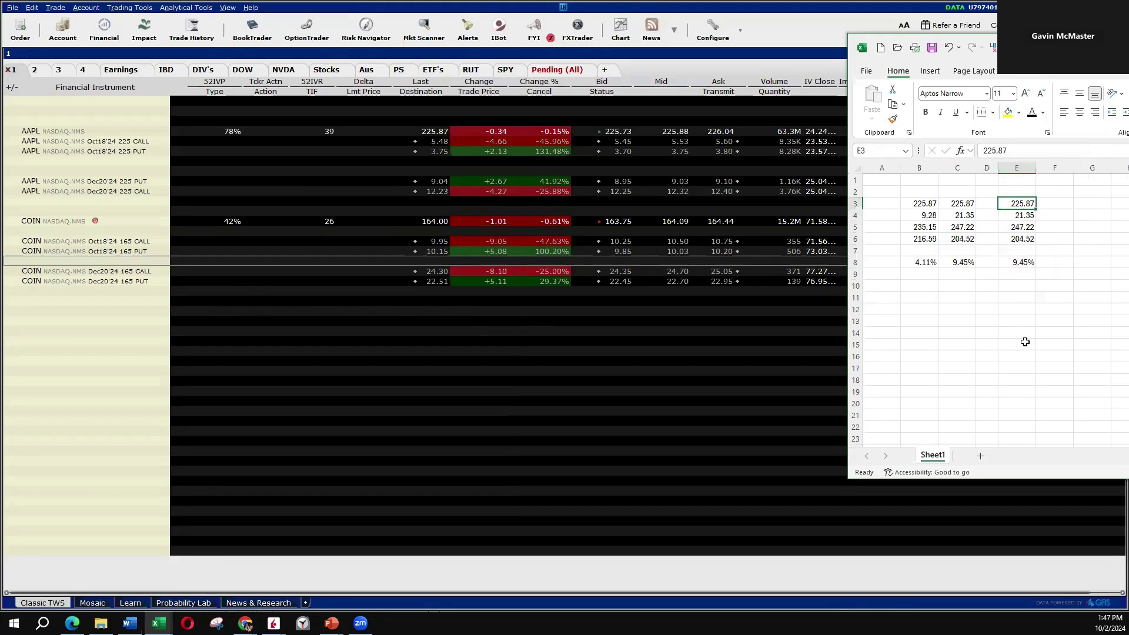
pyautogui.write('164')
pyautogui.press('Return')
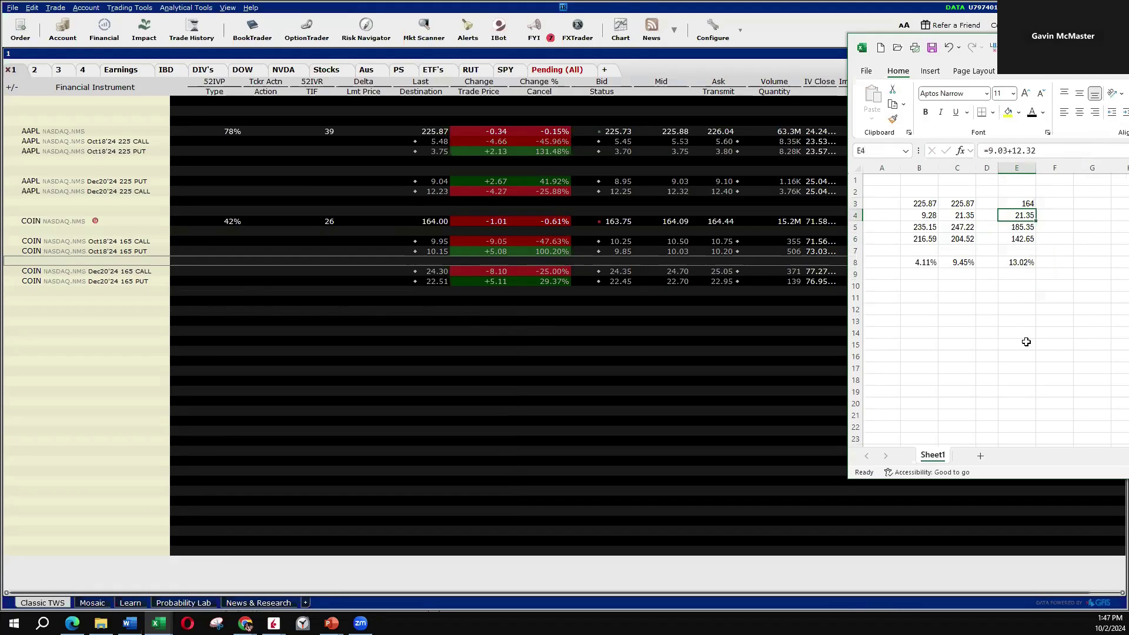
pyautogui.write('=10.50+10.03')
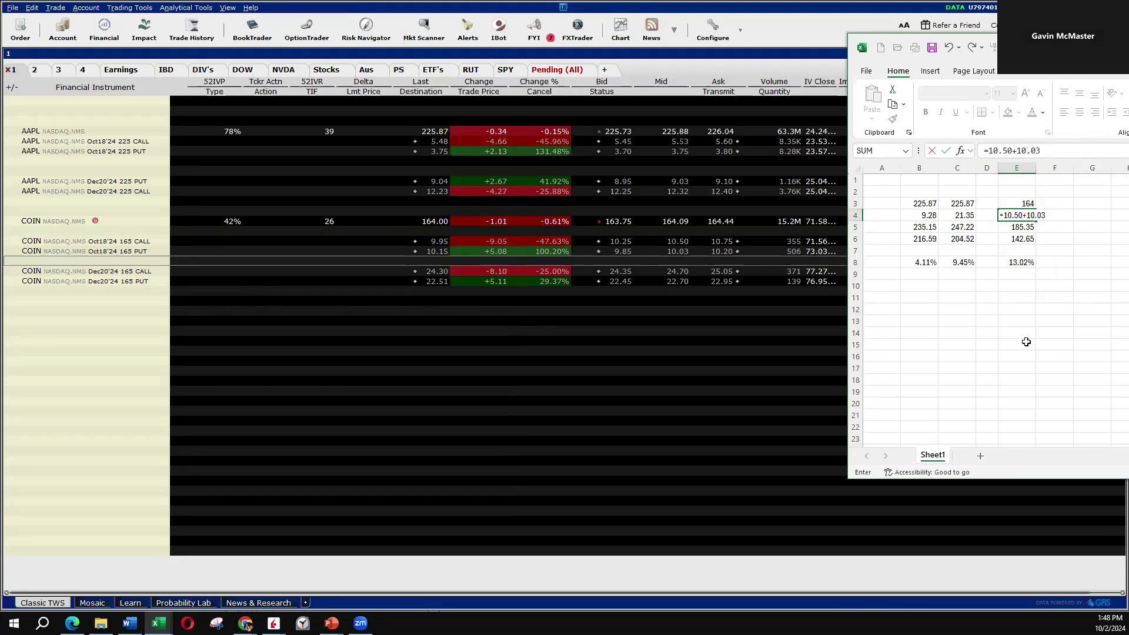
pyautogui.press('Return')
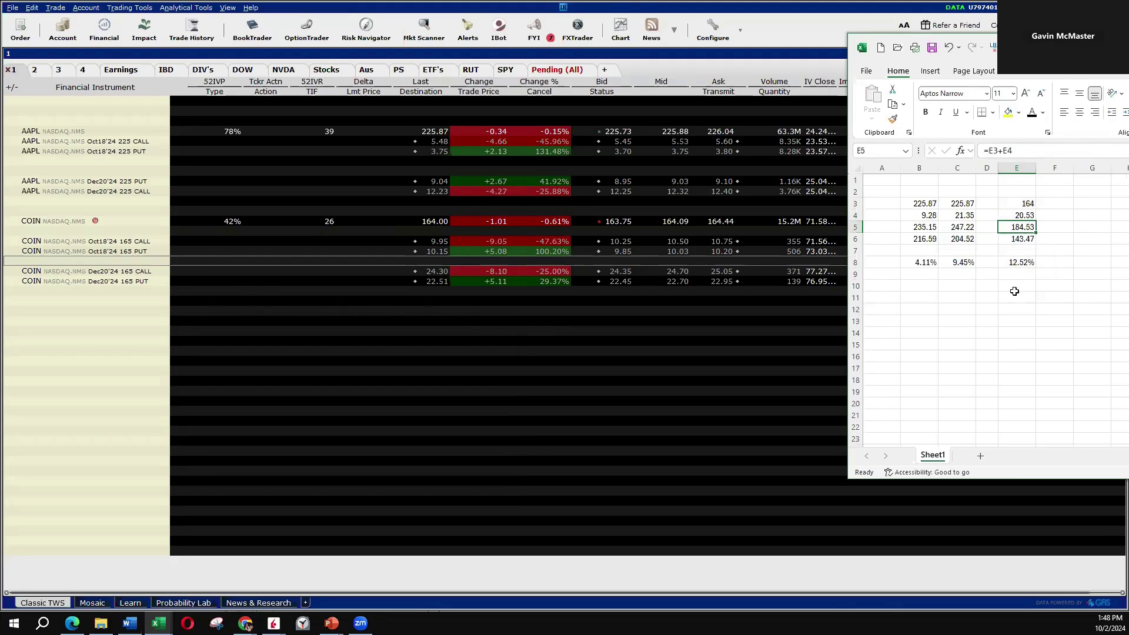
# - Check the COIN October formulas in E4, E5, E6 and E8 and compare the expected move with AAPL's in B4
pyautogui.doubleClick(1032, 228)
pyautogui.press('Escape')
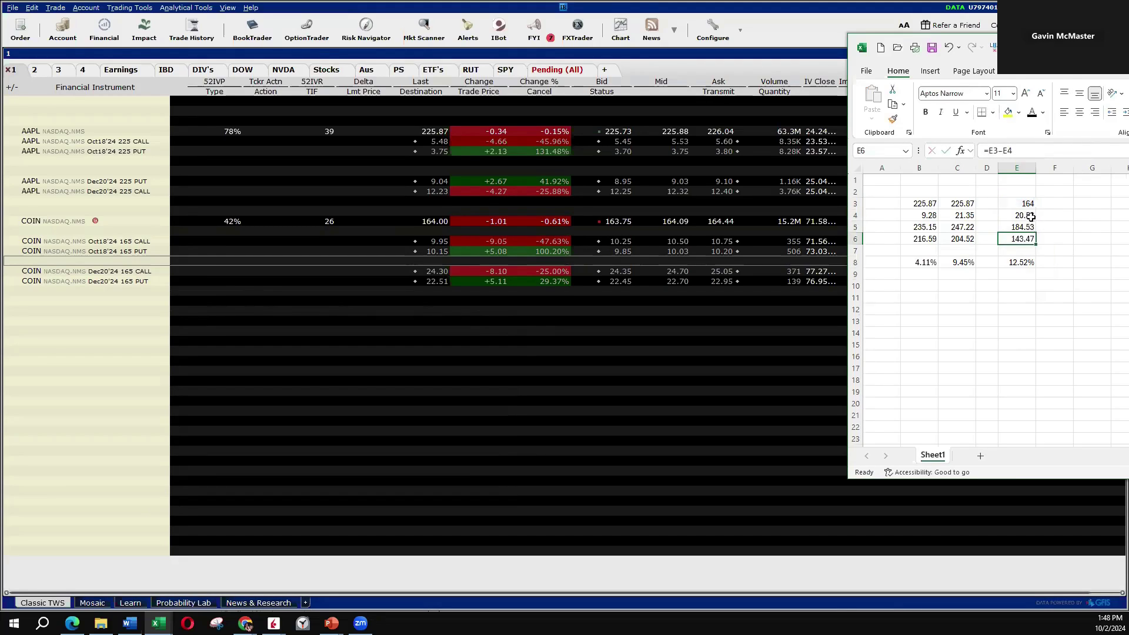
pyautogui.click(1032, 216)
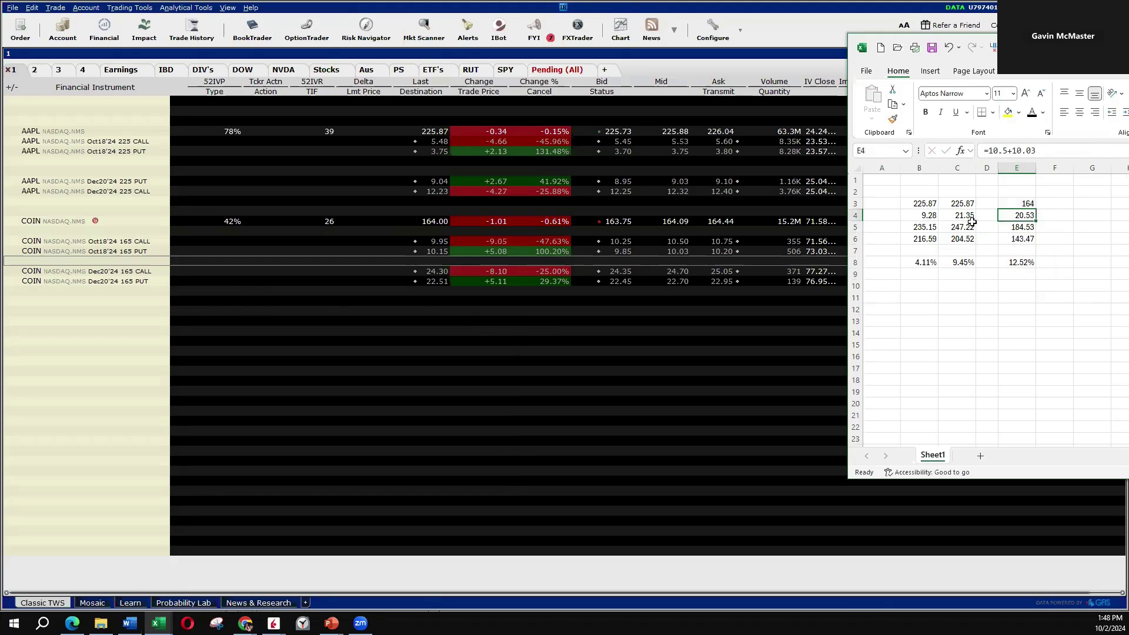
pyautogui.click(928, 216)
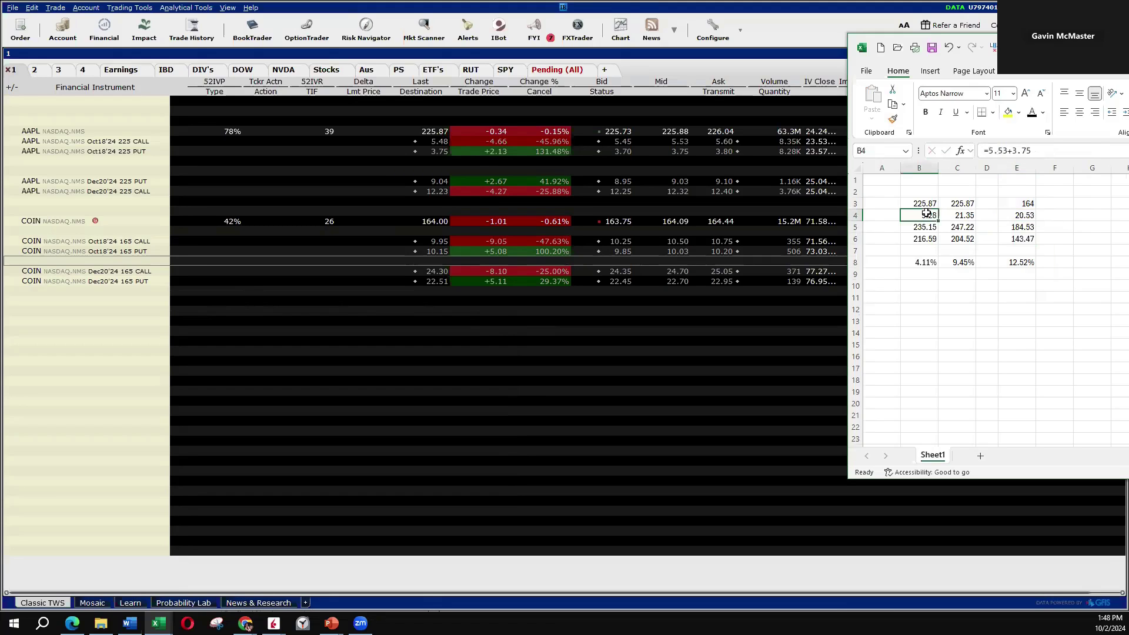
pyautogui.doubleClick(1024, 261)
pyautogui.press('Return')
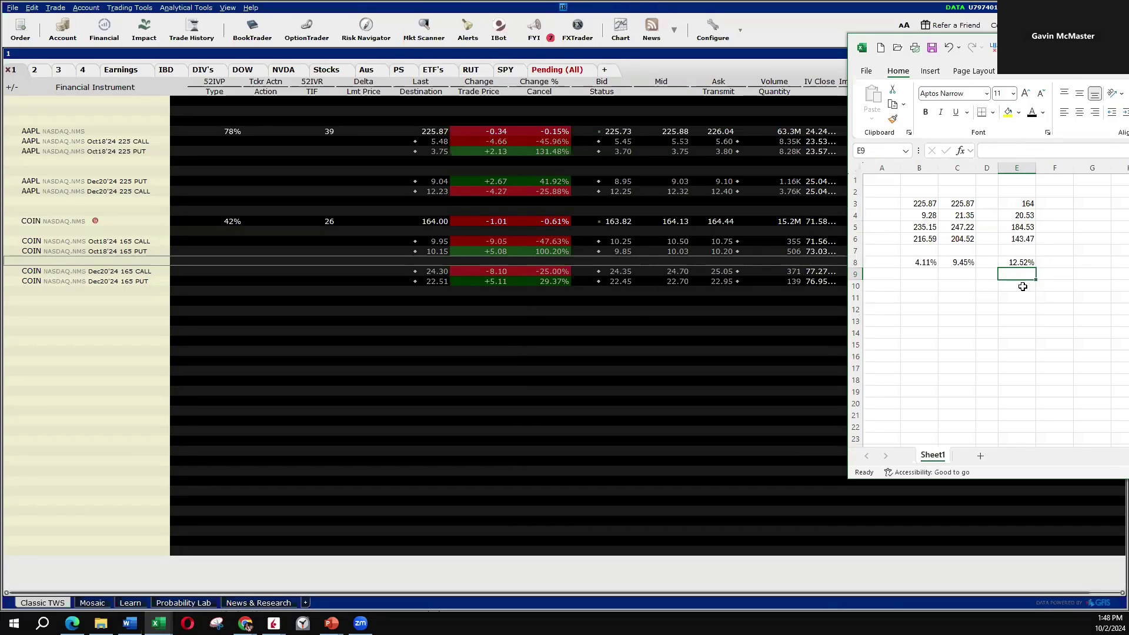
# - Copy the COIN October calculation from column E to column F and enter the December option price sum =24.70+22.70 in F4
pyautogui.moveTo(1003, 201); pyautogui.dragTo(1029, 297)
pyautogui.hotkey('ctrl', 'c')
pyautogui.press('Right')
pyautogui.hotkey('ctrl', 'v')
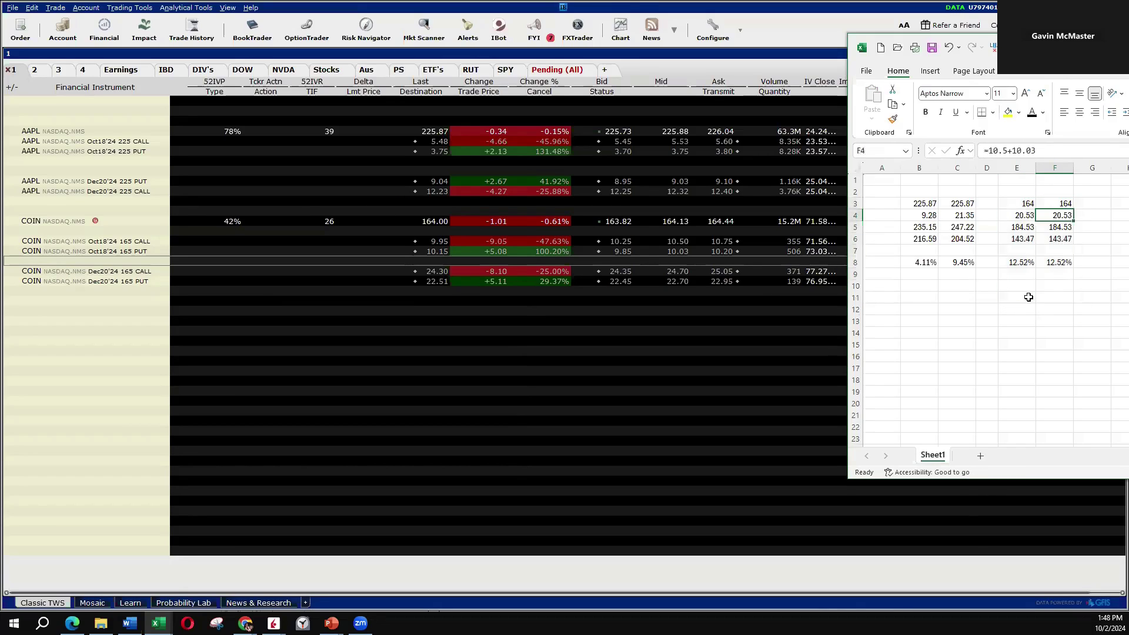
pyautogui.press('Down')
pyautogui.write('=24.')
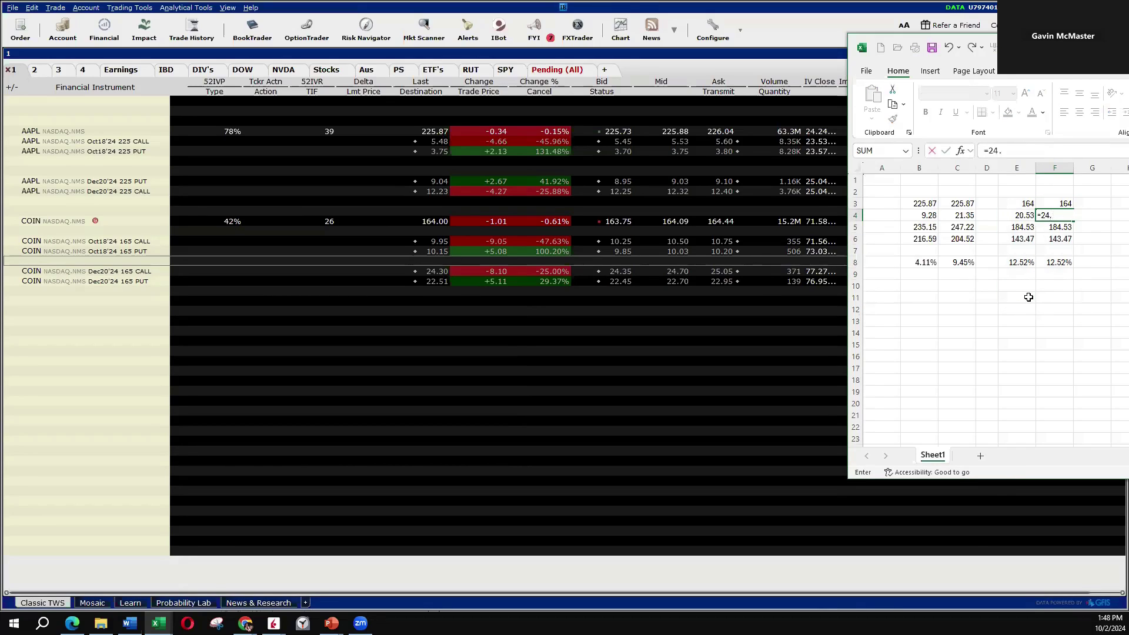
pyautogui.write('70+22.70')
pyautogui.press('Return')
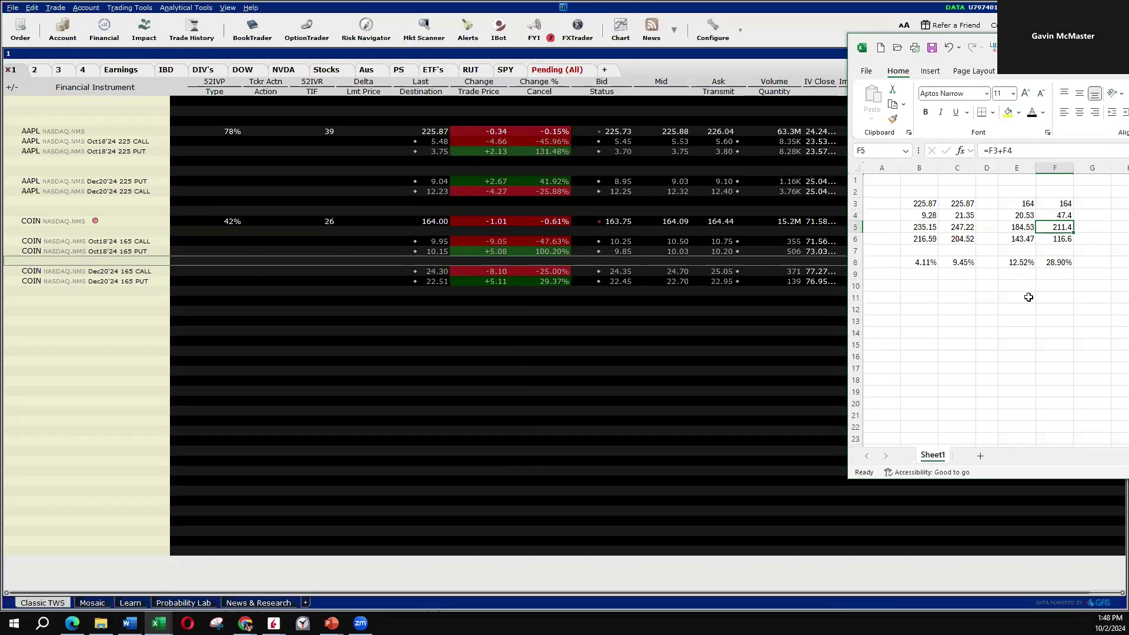
# - Review the COIN December expected move percentage in F8 and switch to Trader Workstation
pyautogui.press('Down')
pyautogui.press('Down')
pyautogui.press('Down')
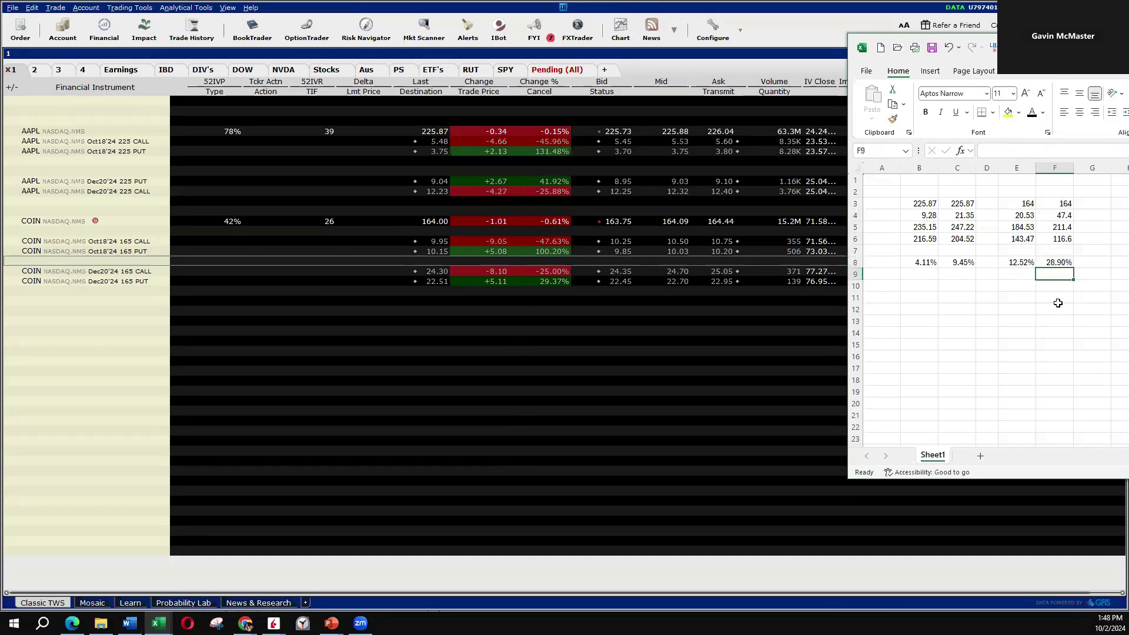
pyautogui.press('Down')
pyautogui.press('Down')
pyautogui.click(1060, 263)
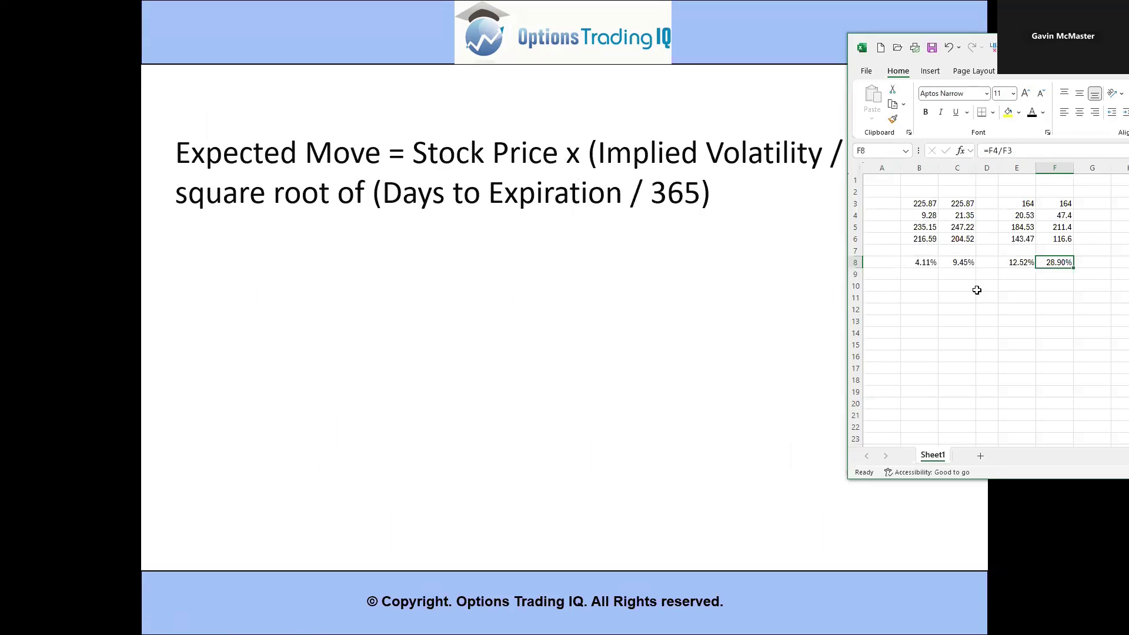
pyautogui.hotkey('alt', 'Tab')
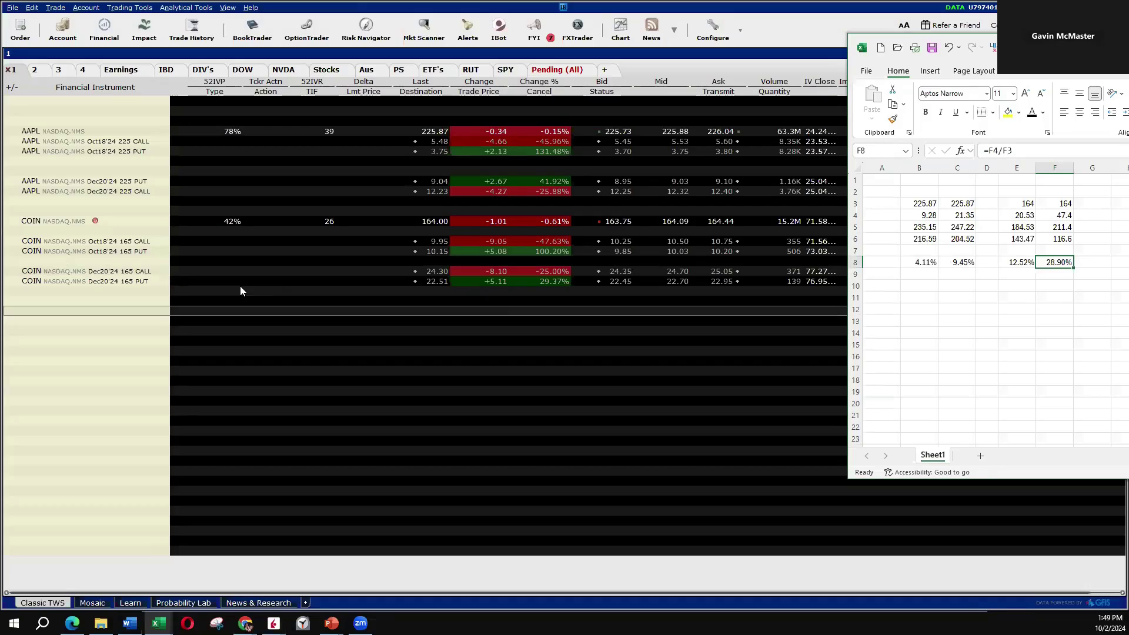